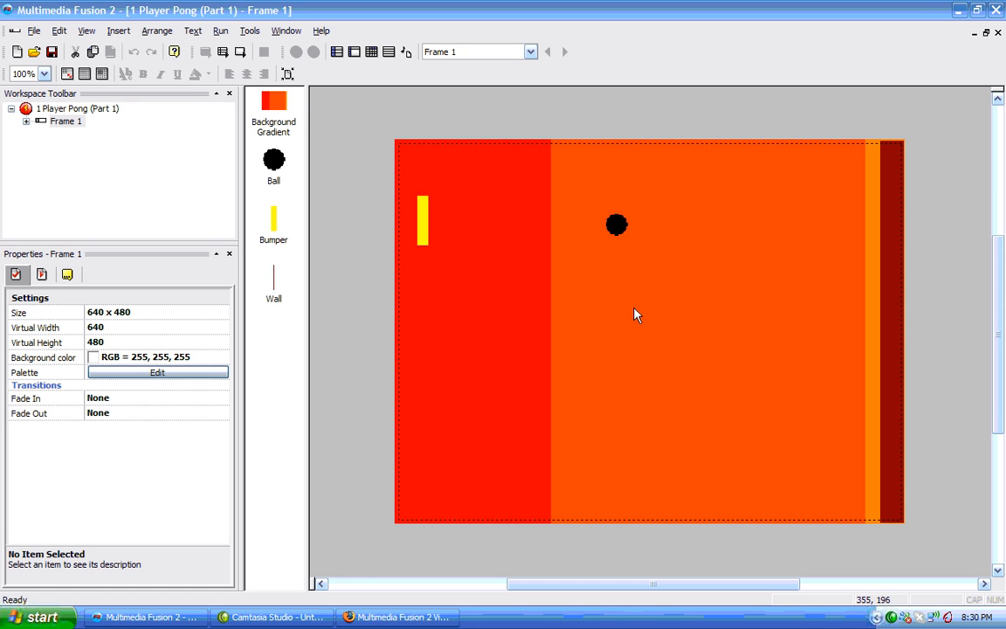
# Insert a Lives object from the Games category and position it in the frame's top-left corner.
pyautogui.rightClick(698, 171)
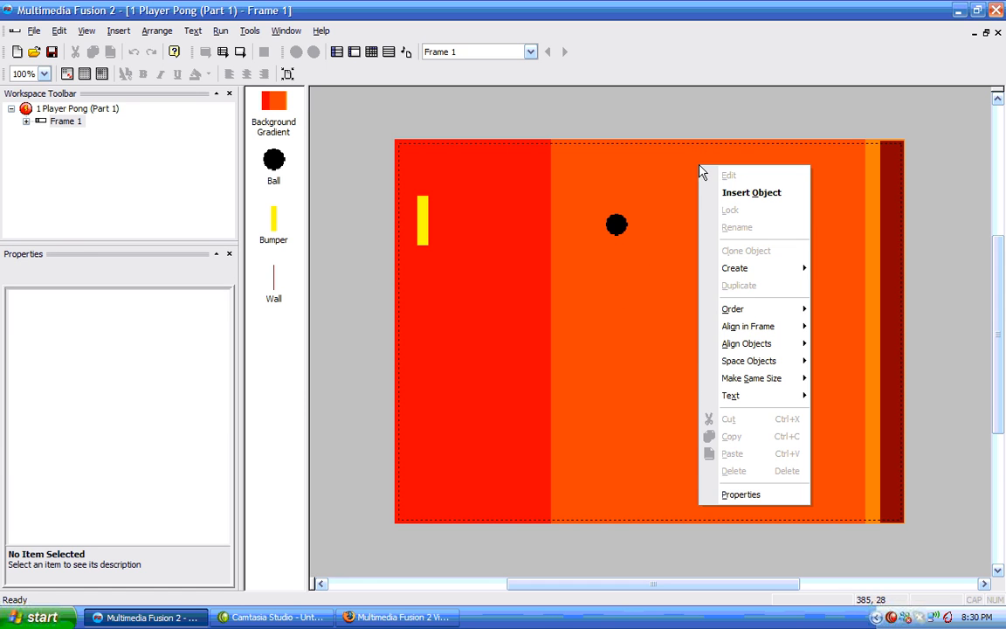
pyautogui.click(753, 192)
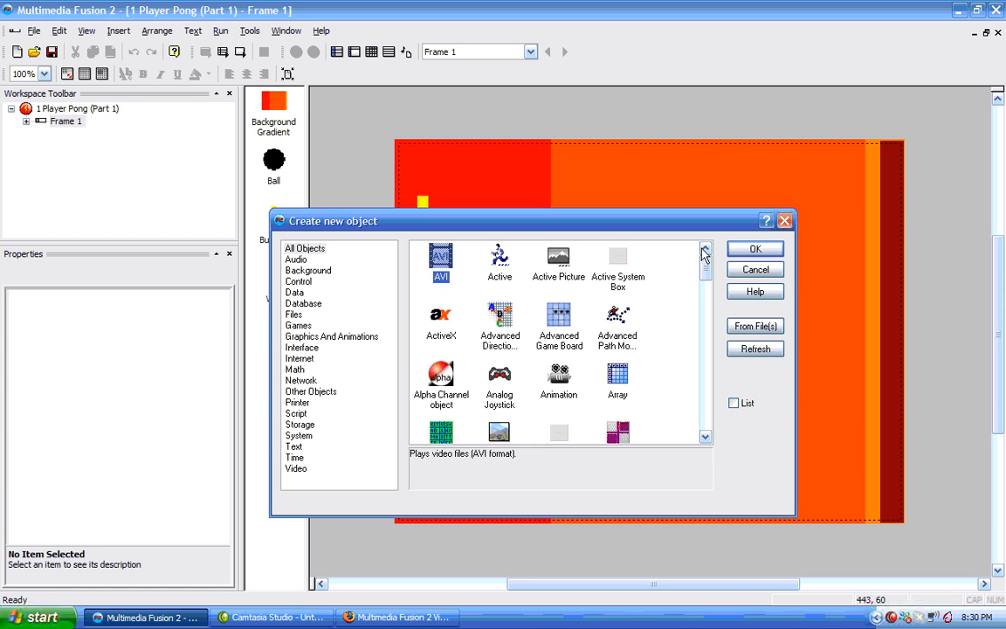
pyautogui.click(299, 325)
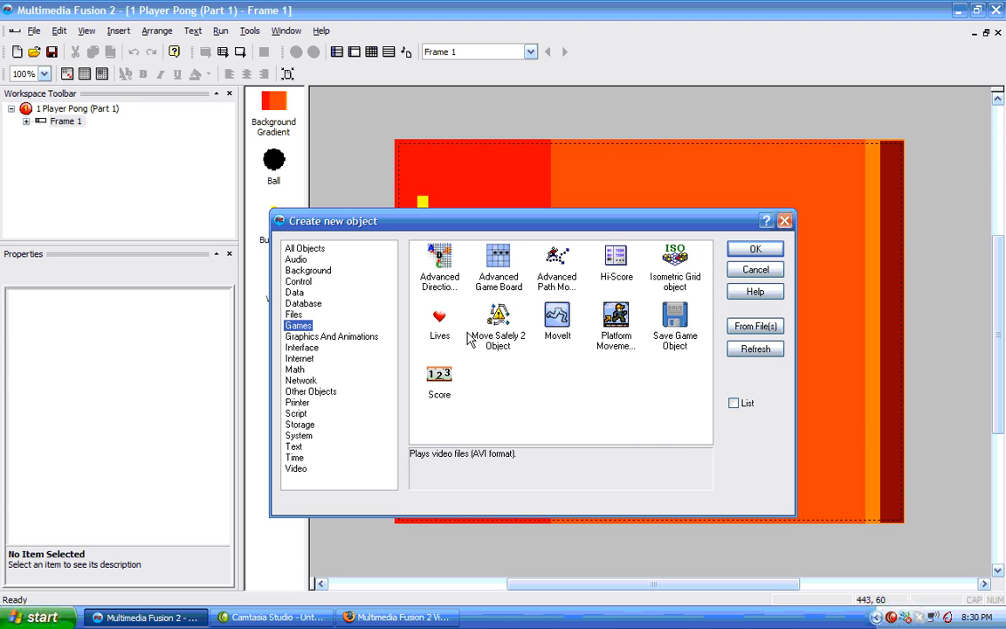
pyautogui.doubleClick(438, 330)
pyautogui.click(651, 166)
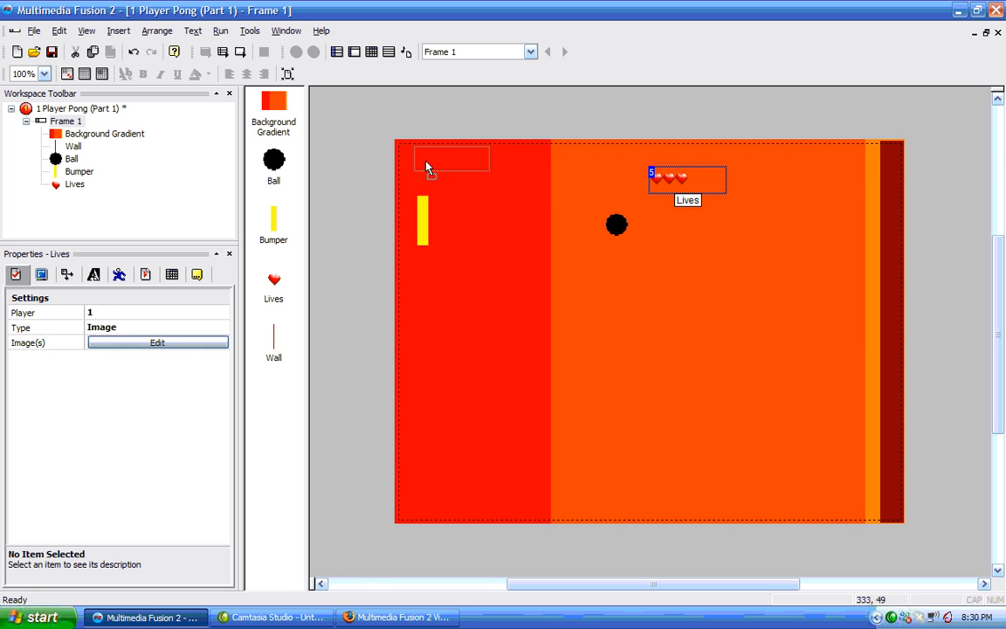
pyautogui.moveTo(415, 167); pyautogui.dragTo(452, 165)
# Insert a Score object from the Games category and position it in the frame's top-right corner.
pyautogui.rightClick(698, 177)
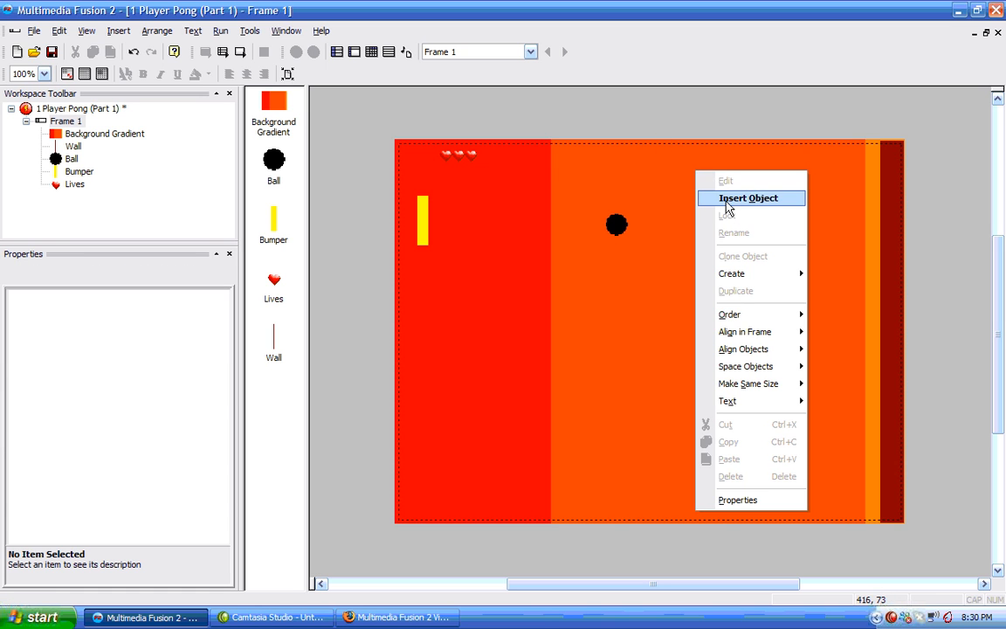
pyautogui.click(730, 200)
pyautogui.click(439, 377)
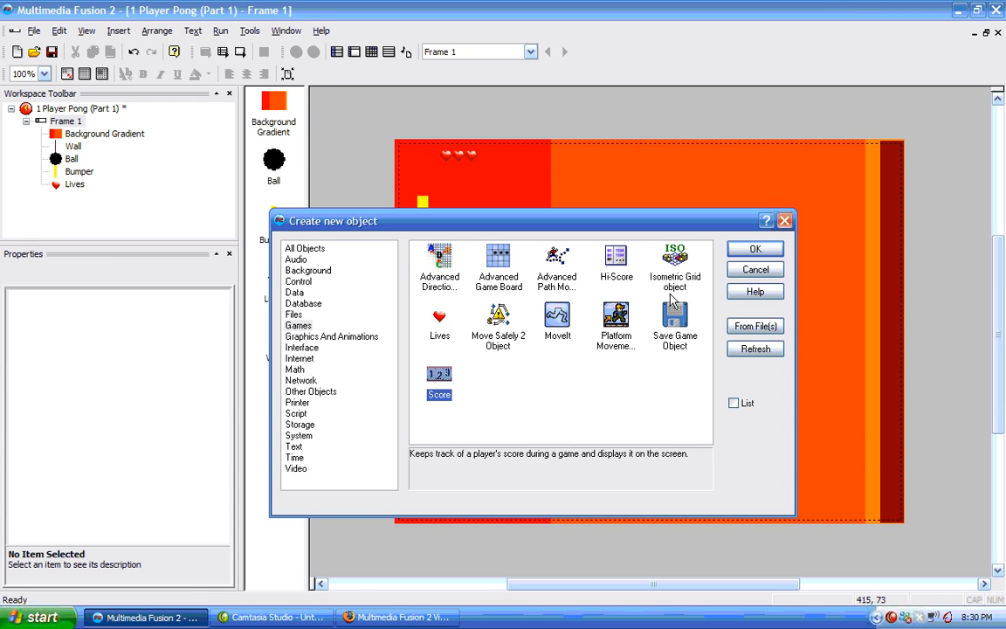
pyautogui.click(753, 250)
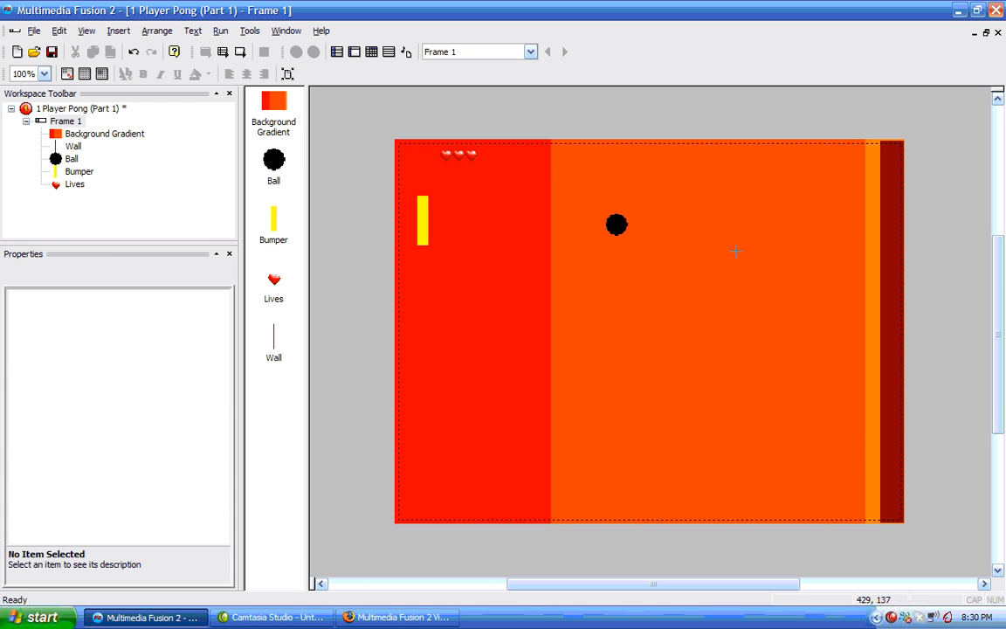
pyautogui.click(751, 158)
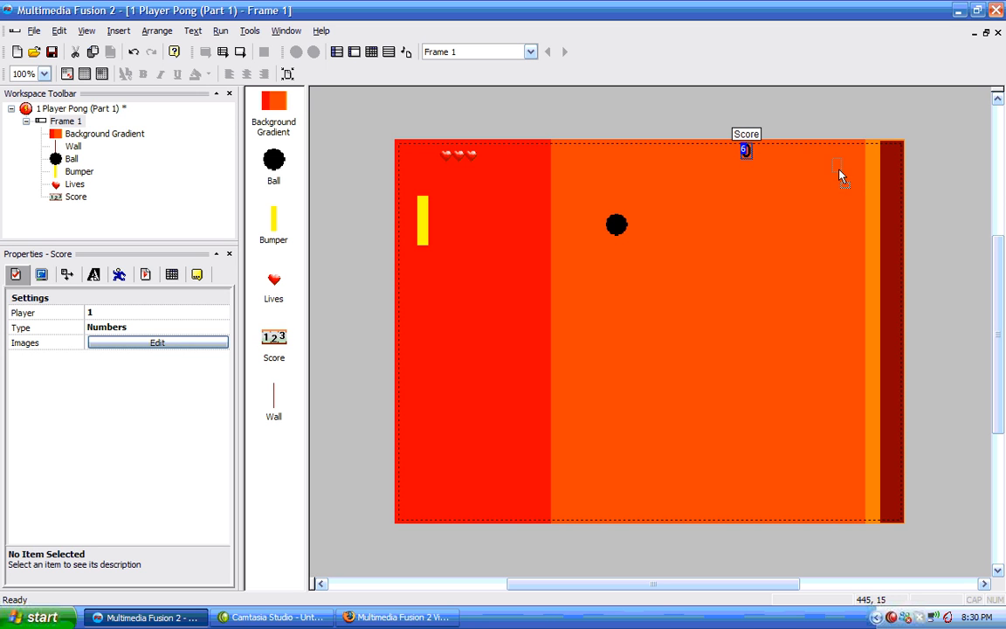
pyautogui.moveTo(867, 166); pyautogui.dragTo(845, 178)
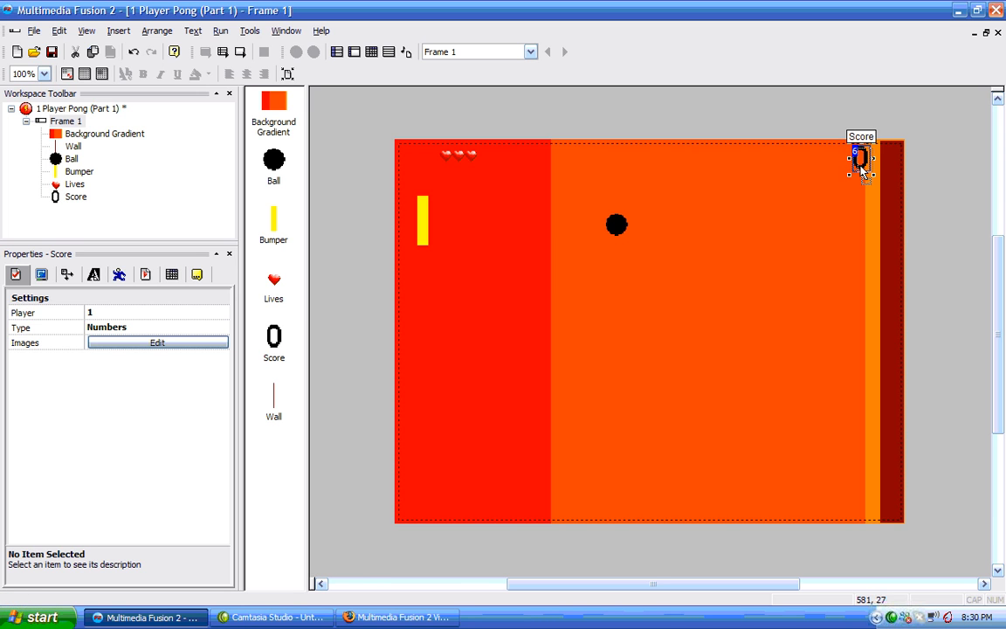
pyautogui.click(819, 124)
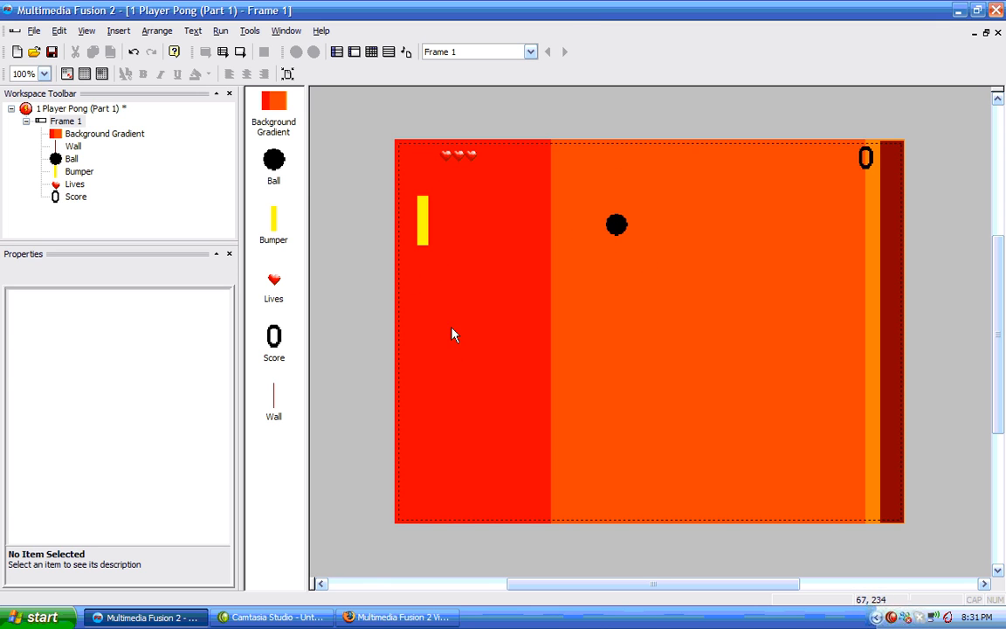
# Run the application and test the game by moving the bumper, then close the game window.
pyautogui.click(218, 31)
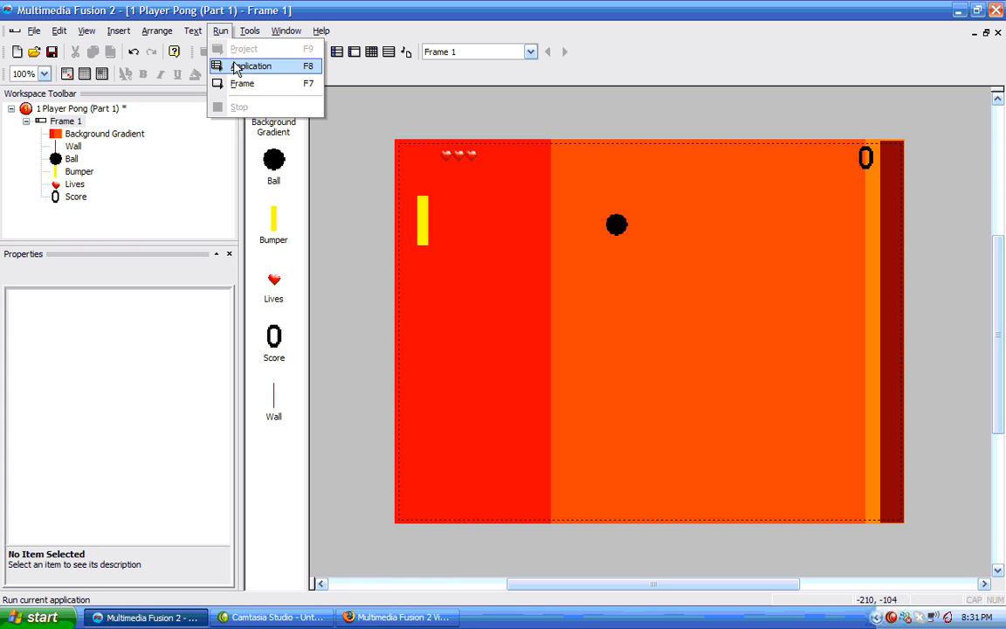
pyautogui.click(223, 65)
pyautogui.press('Down')
pyautogui.press('Down')
pyautogui.press('Up')
pyautogui.press('Down')
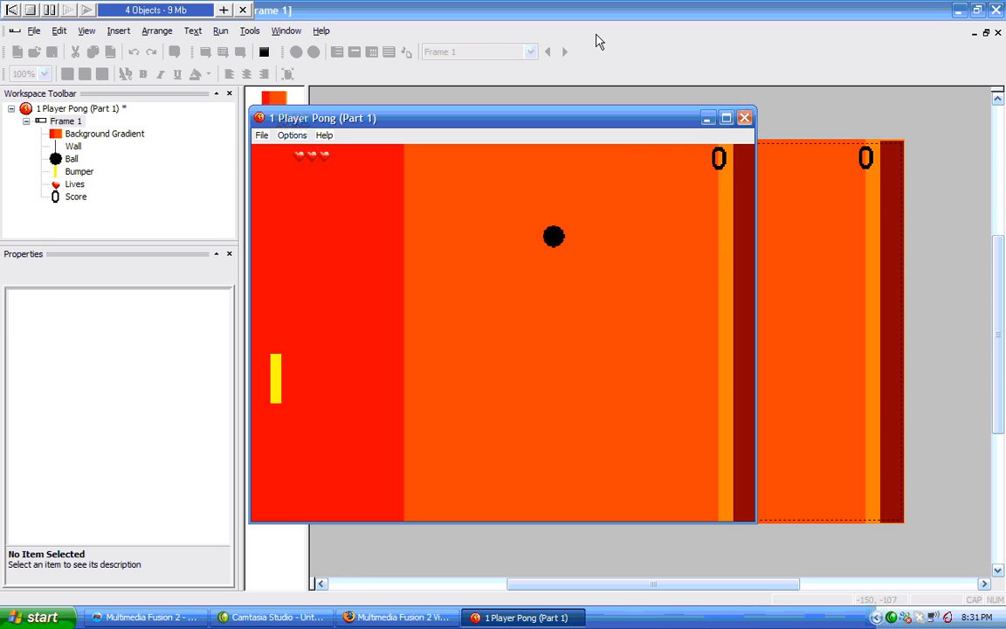
pyautogui.press('Down')
pyautogui.press('Up')
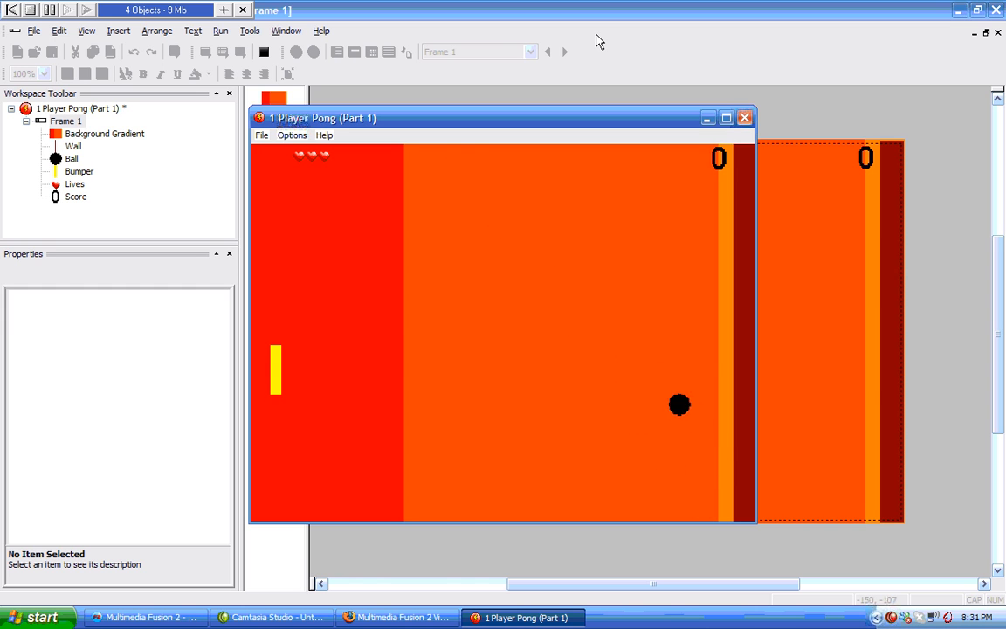
pyautogui.press('Up')
pyautogui.press('Up')
pyautogui.press('Down')
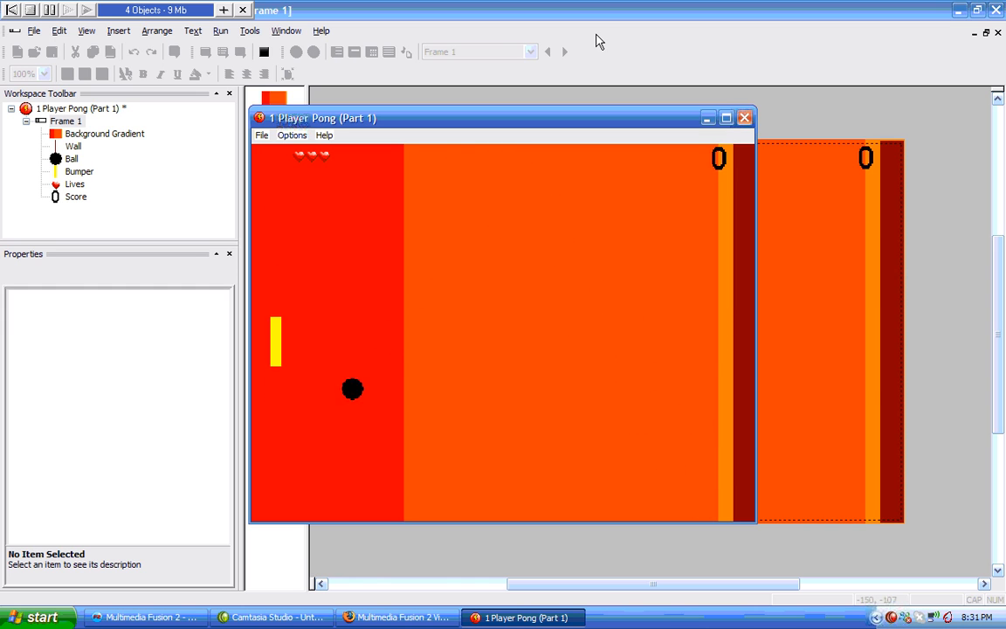
pyautogui.press('Up')
pyautogui.press('Down')
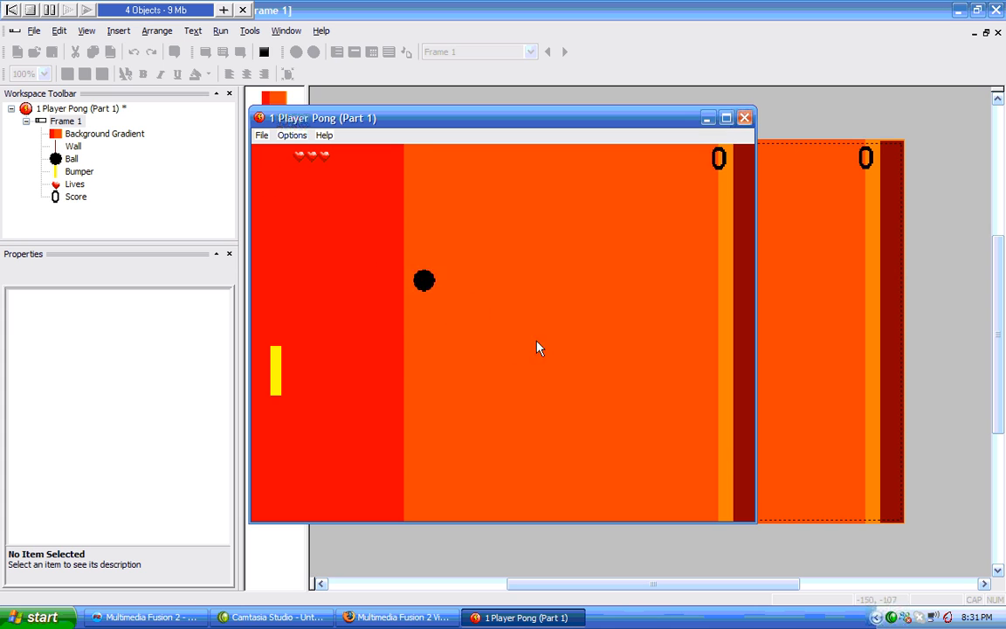
pyautogui.click(744, 117)
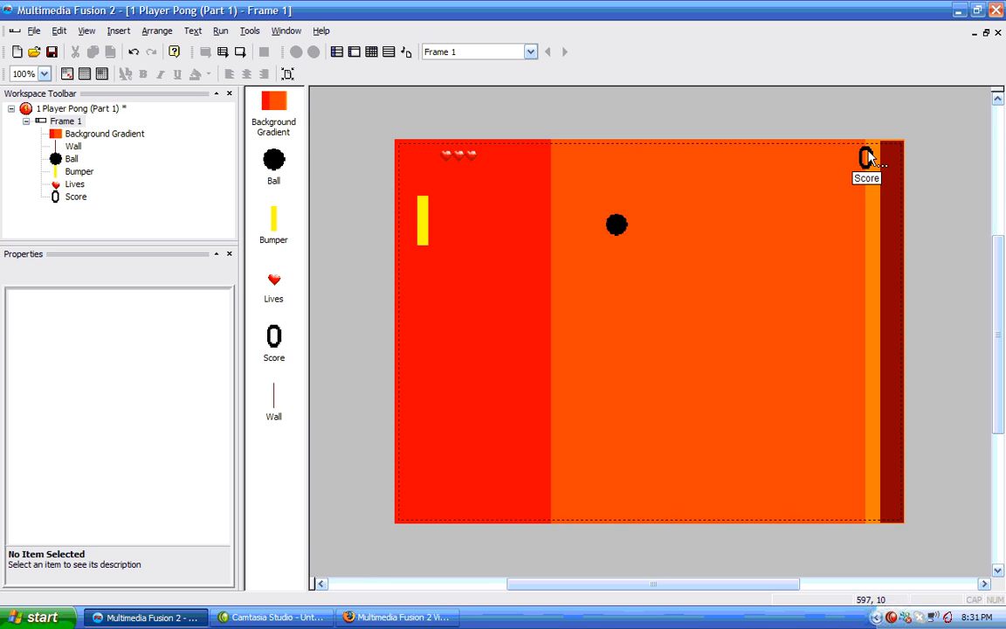
# In the Event Editor, make the ball leaving the play area on the left subtract 1 from the number of lives.
pyautogui.click(65, 121)
pyautogui.click(134, 120)
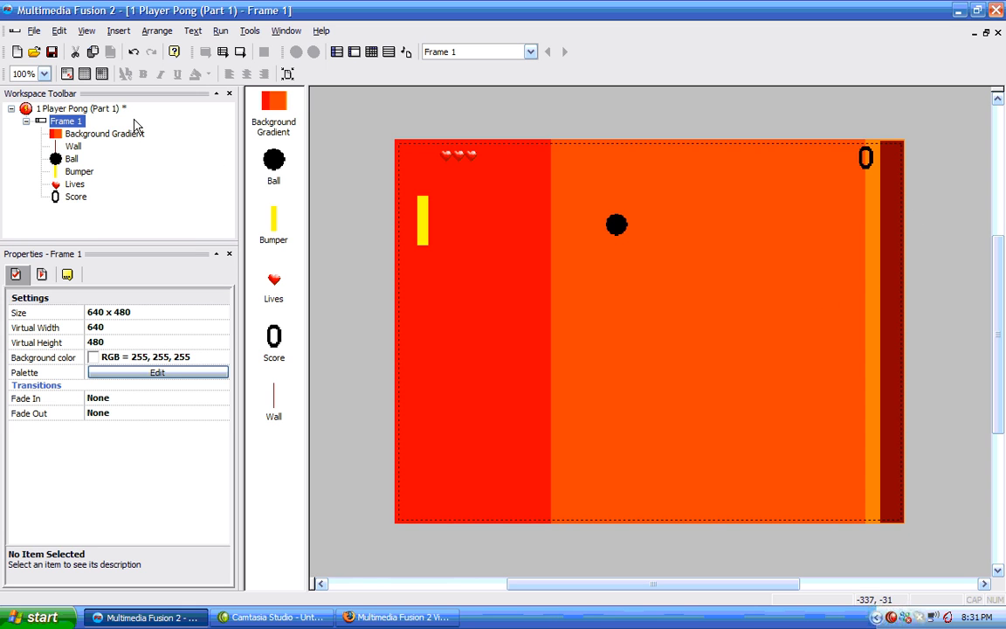
pyautogui.click(372, 53)
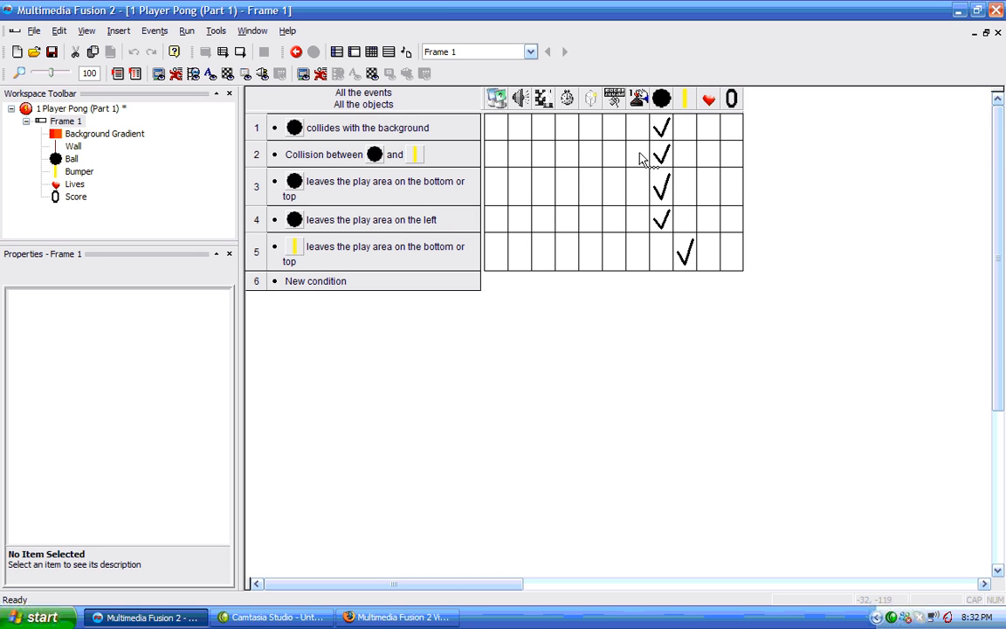
pyautogui.rightClick(642, 218)
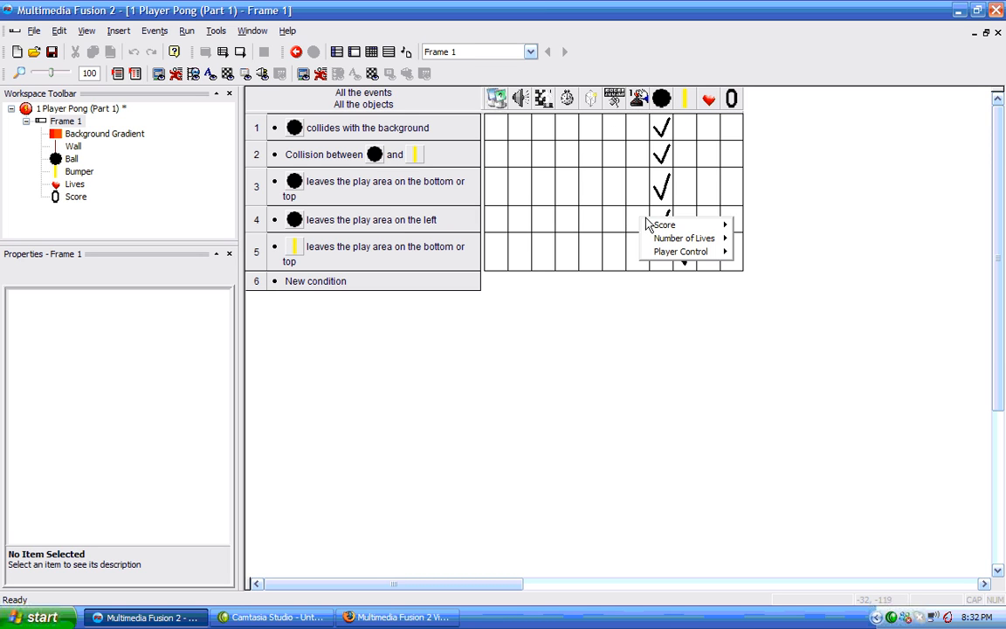
pyautogui.moveTo(689, 241)
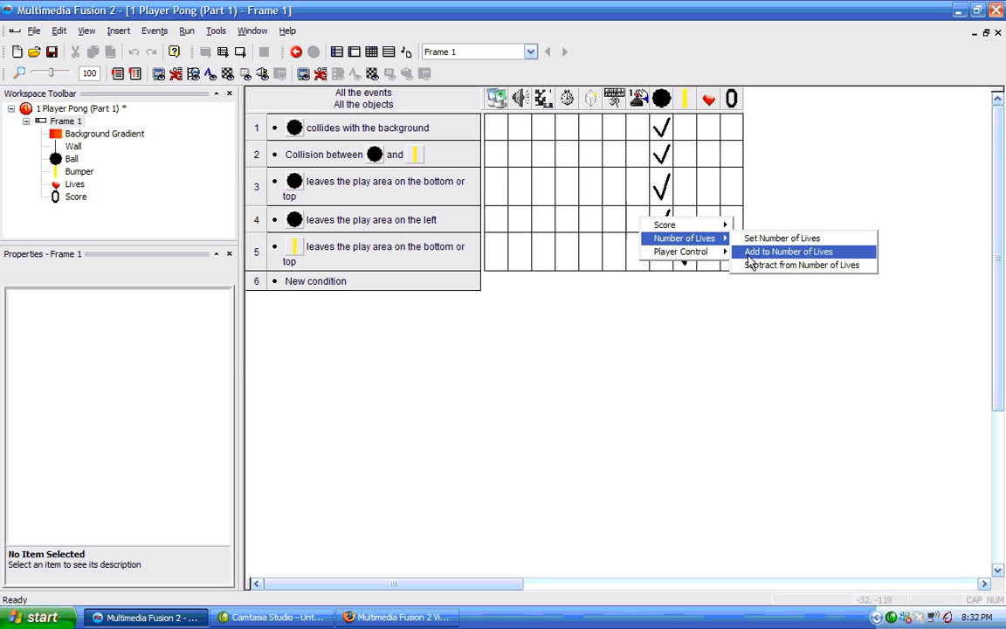
pyautogui.click(800, 266)
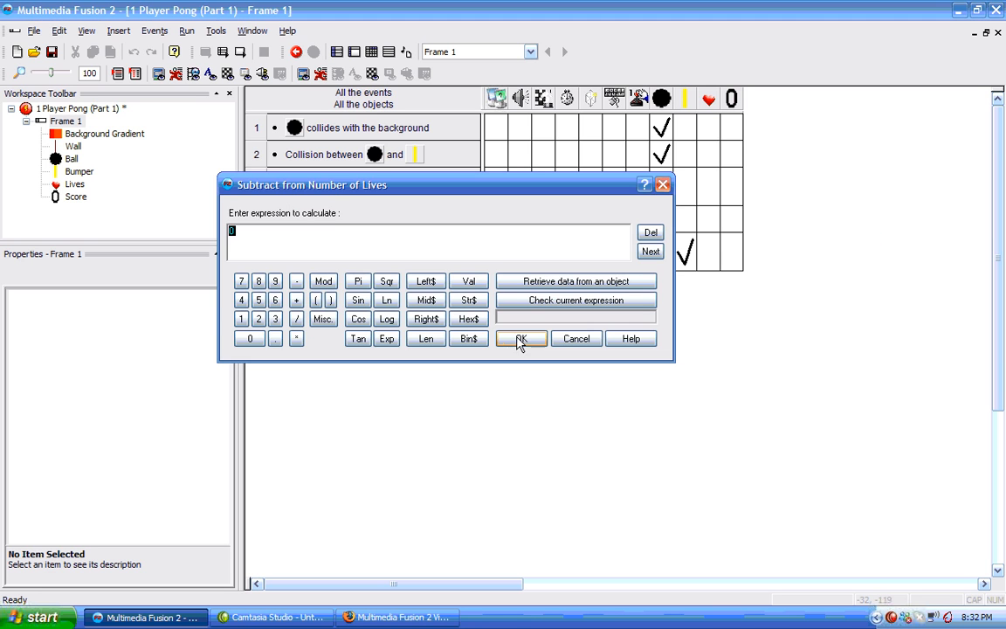
pyautogui.write('1')
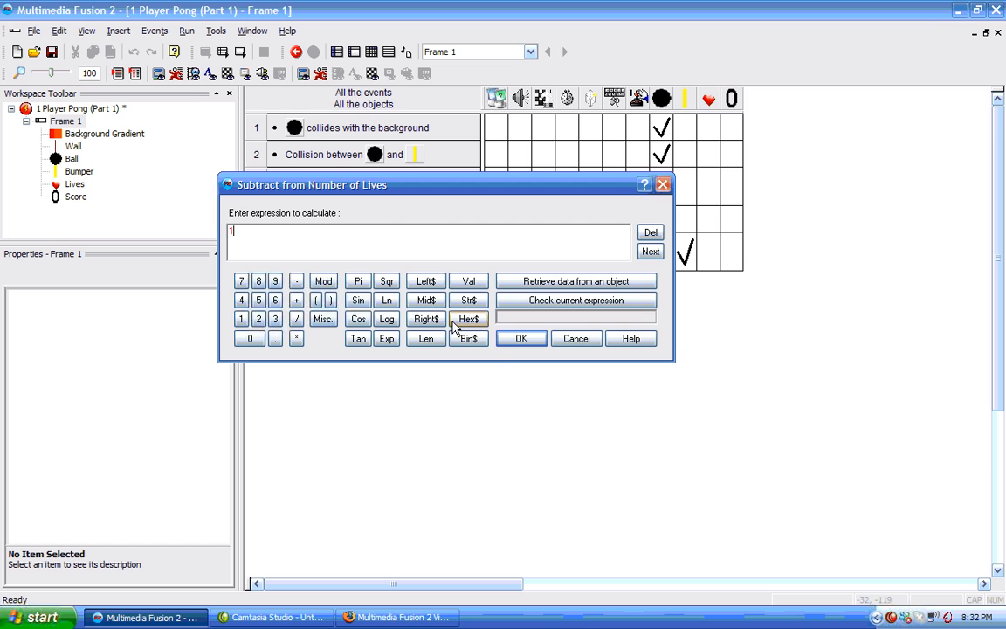
pyautogui.click(521, 339)
# Run the application again to test losing lives, then close the game window.
pyautogui.moveTo(640, 222)
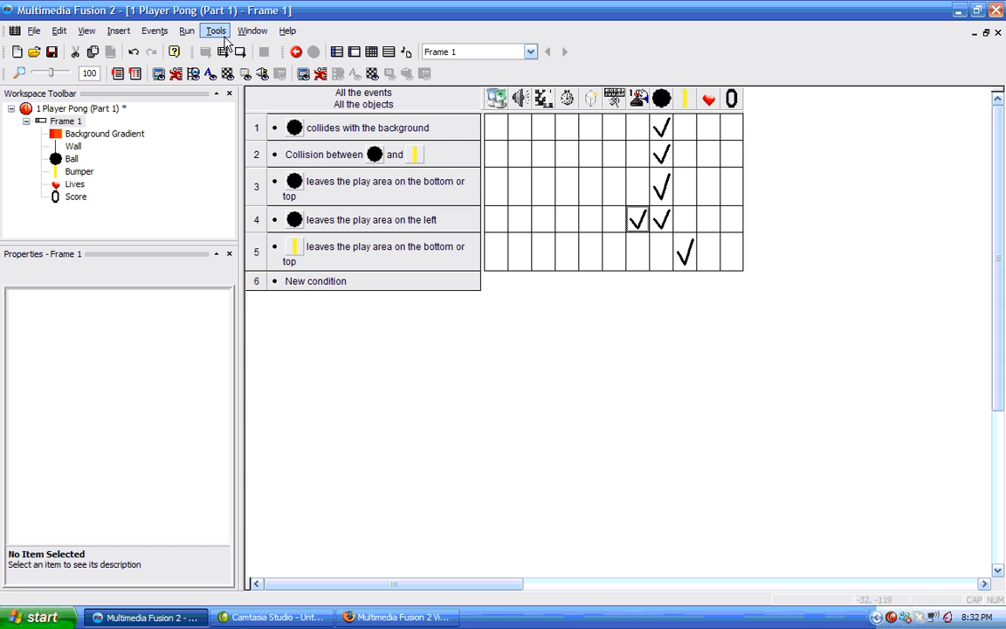
pyautogui.click(188, 31)
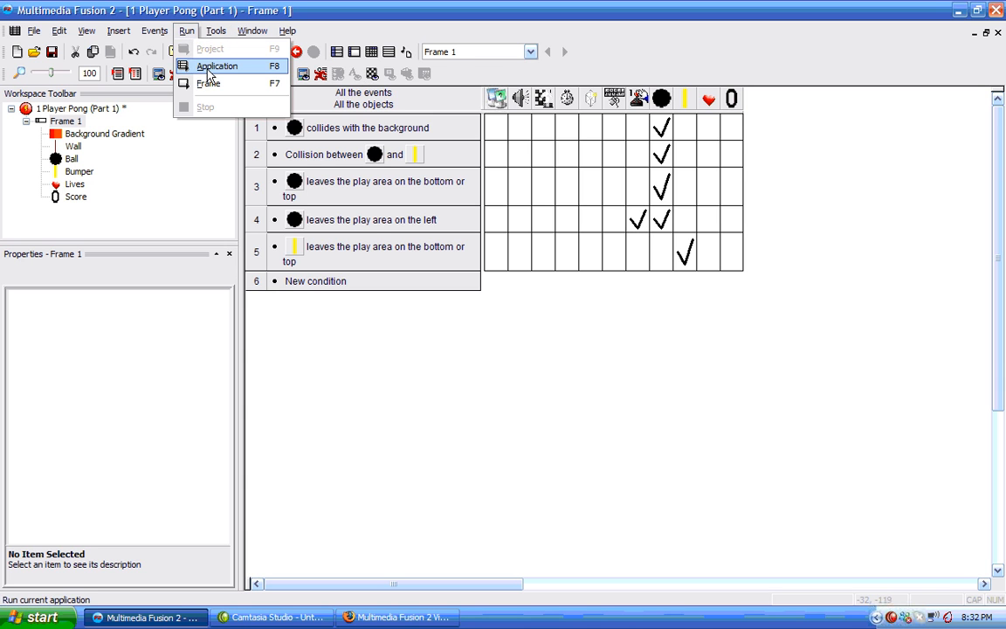
pyautogui.click(199, 66)
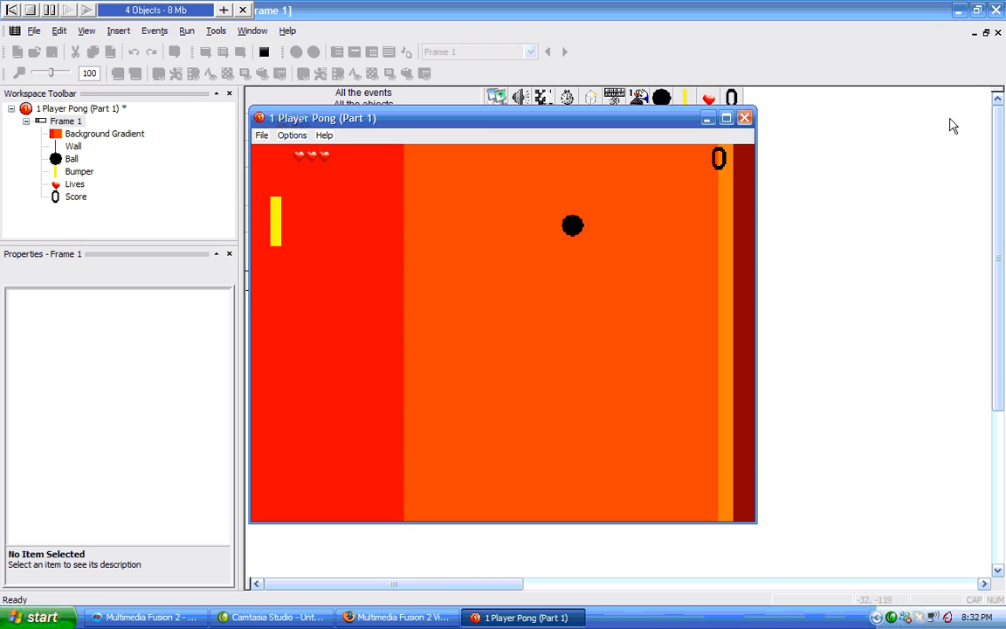
pyautogui.press('Down')
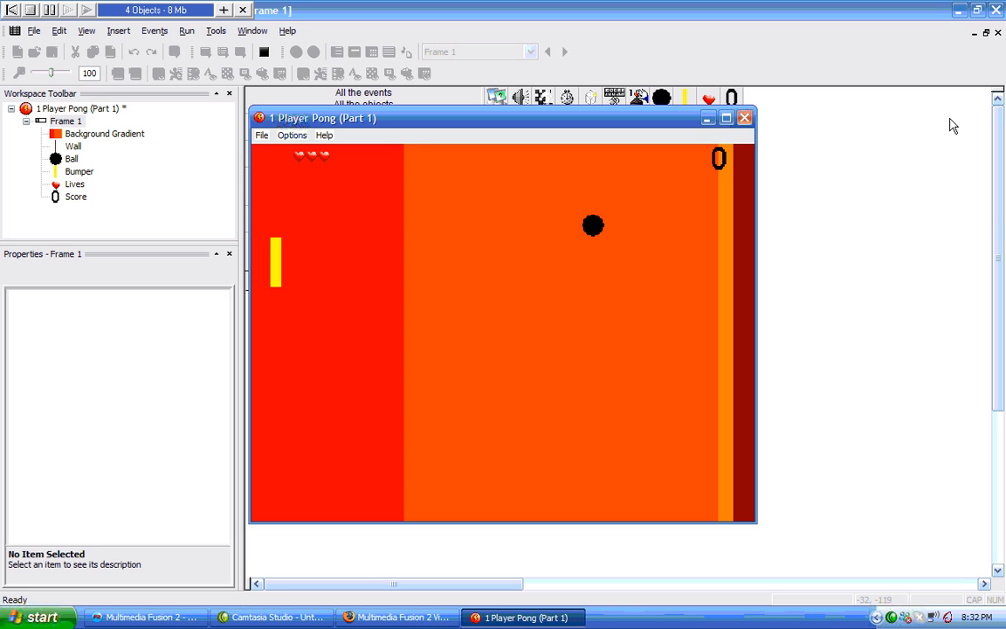
pyautogui.press('Up')
pyautogui.press('Up')
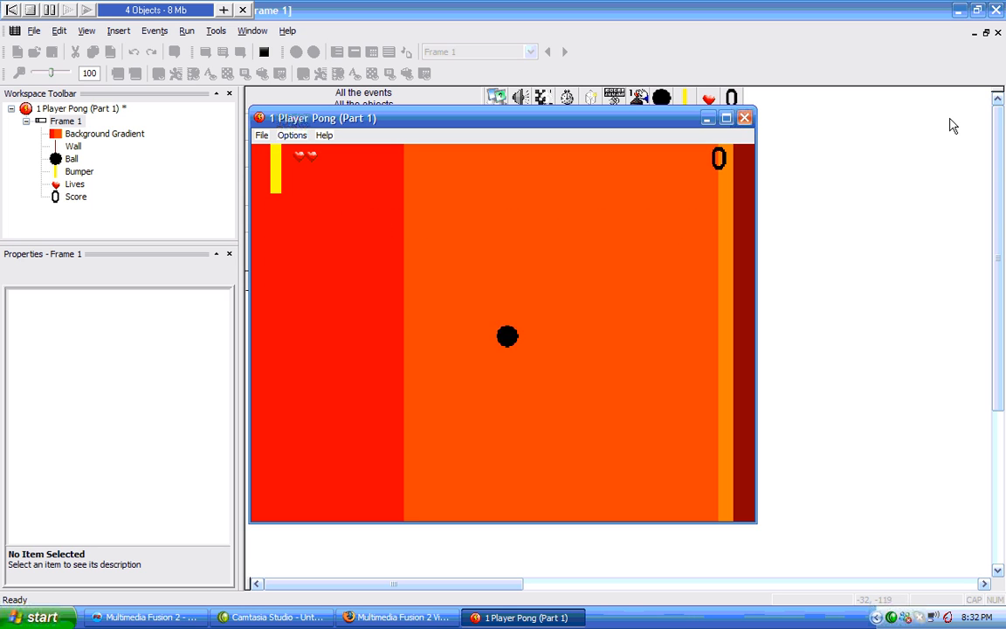
pyautogui.press('Down')
pyautogui.press('Up')
pyautogui.press('Down')
pyautogui.press('Up')
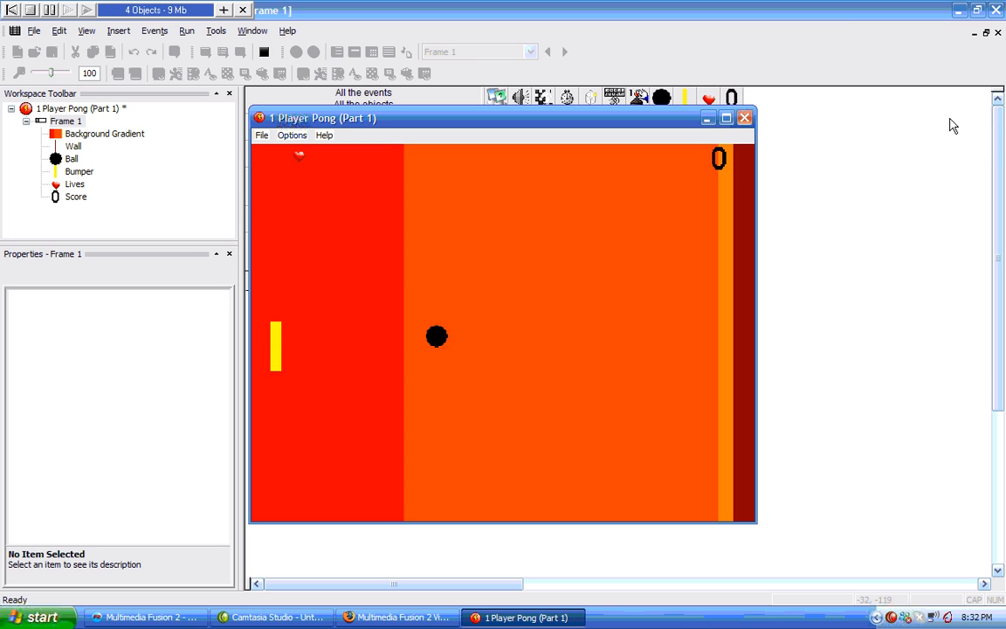
pyautogui.press('Up')
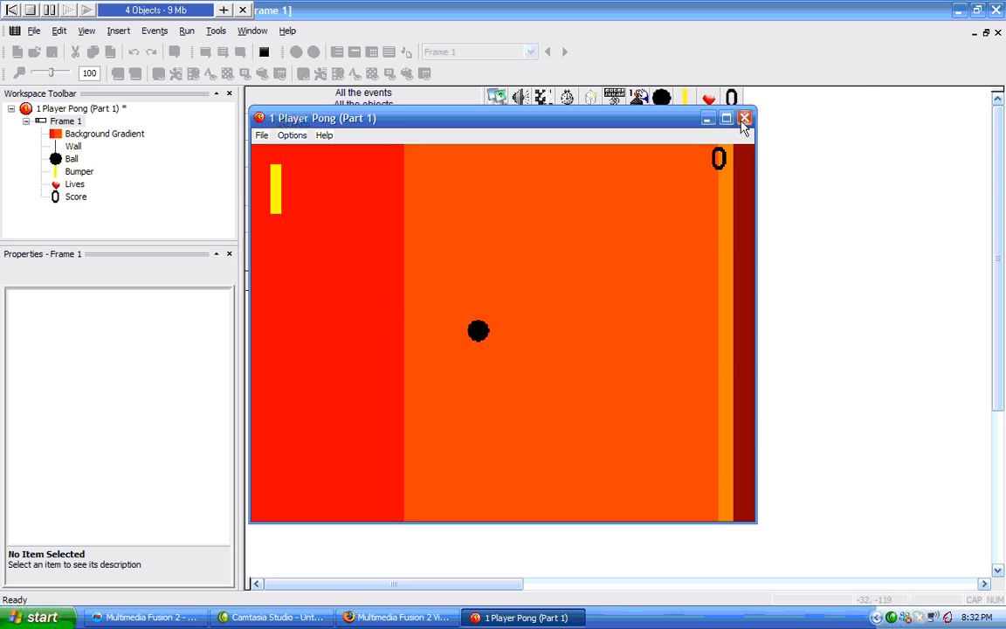
pyautogui.click(744, 118)
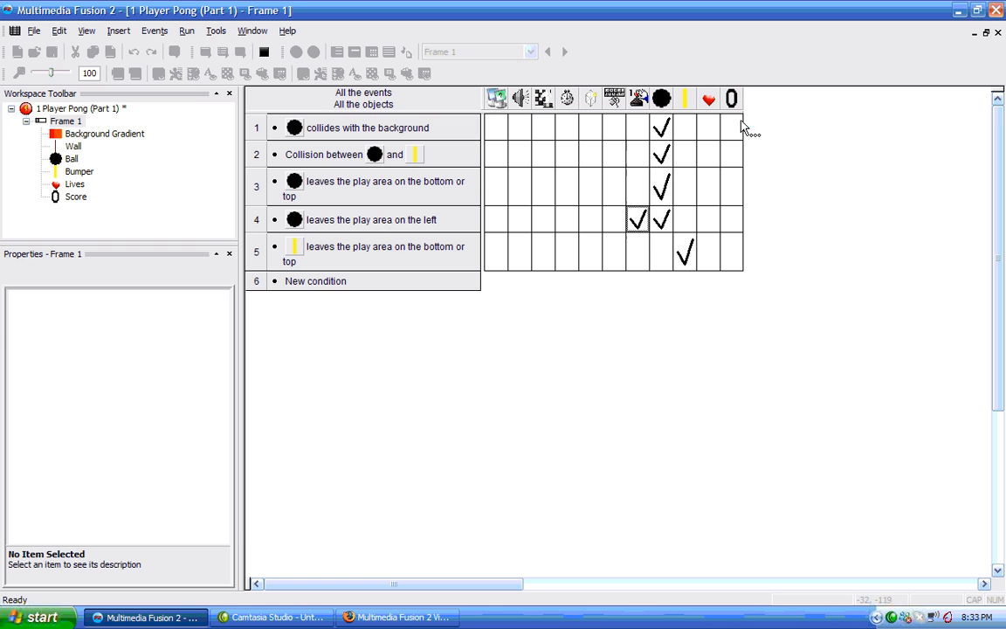
# In the storyboard, add a new frame and title it Game Over.
pyautogui.click(26, 121)
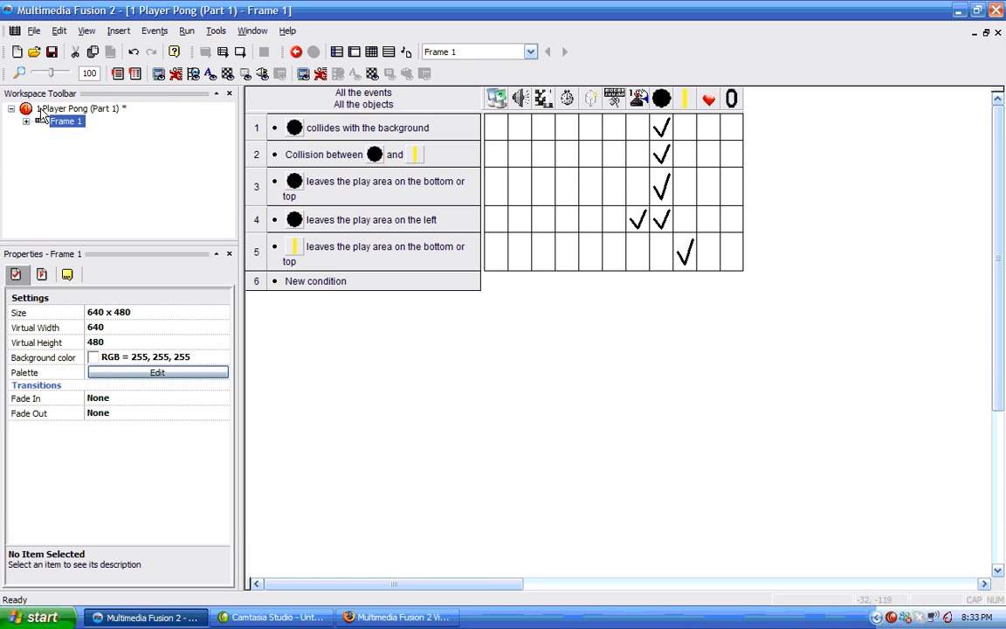
pyautogui.doubleClick(40, 112)
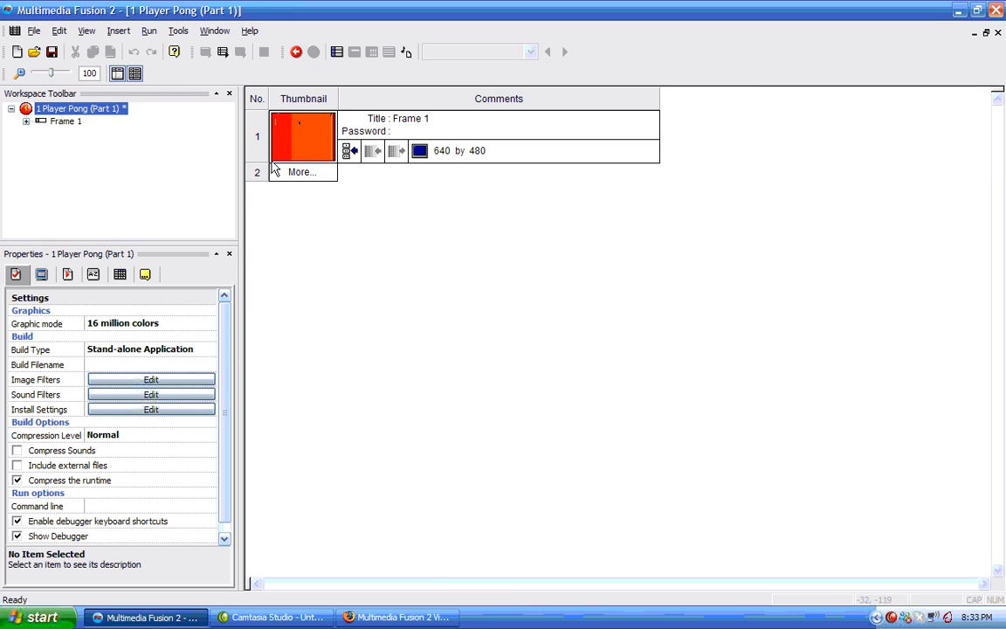
pyautogui.click(273, 170)
pyautogui.click(435, 171)
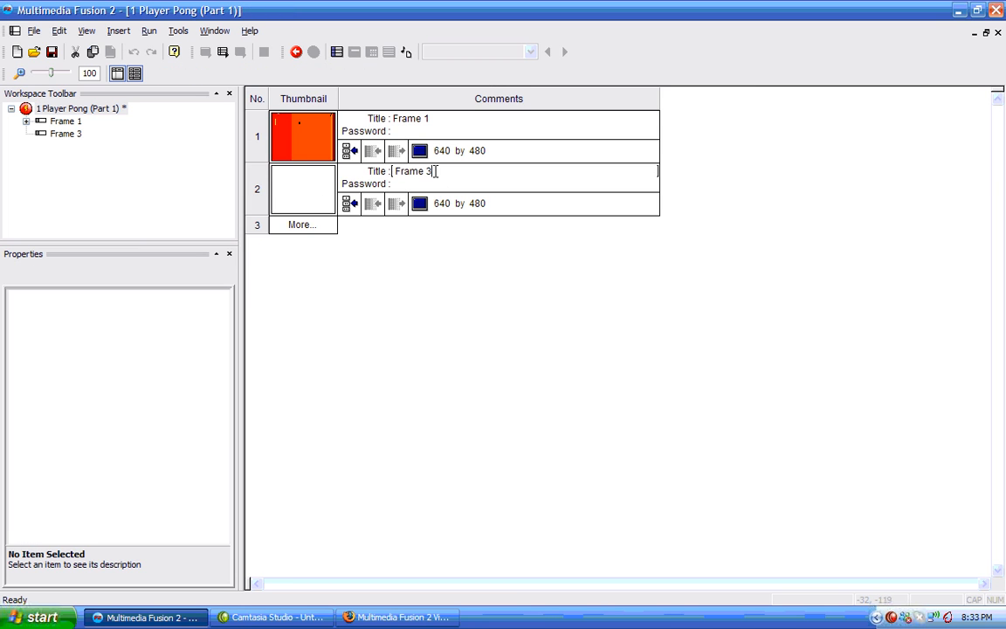
pyautogui.moveTo(434, 171); pyautogui.dragTo(299, 133)
pyautogui.write('Game Over')
pyautogui.press('Return')
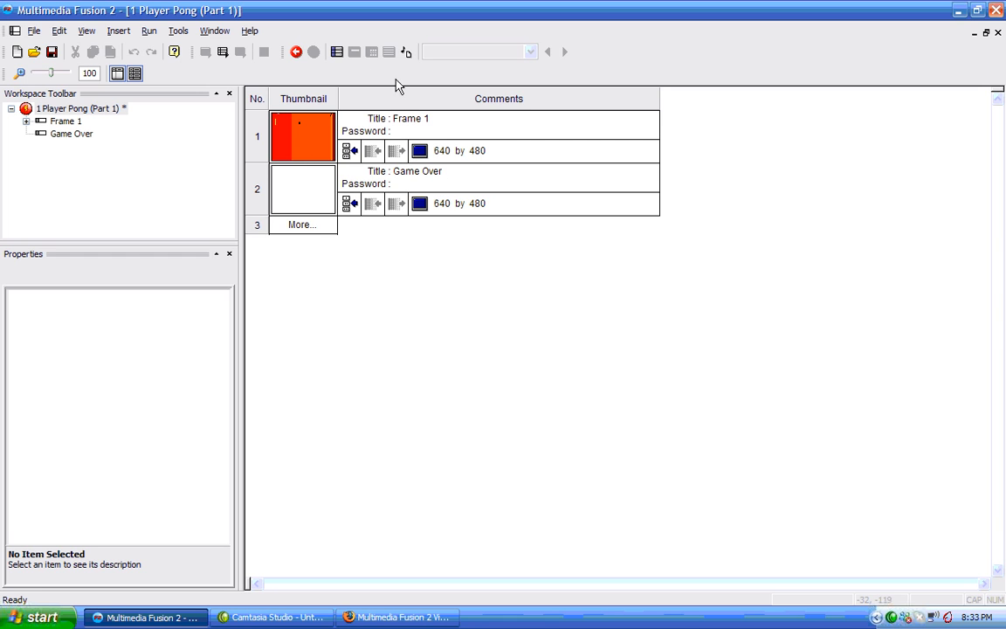
# Rename the first frame to Pong.
pyautogui.click(414, 119)
pyautogui.moveTo(438, 118); pyautogui.dragTo(248, 129)
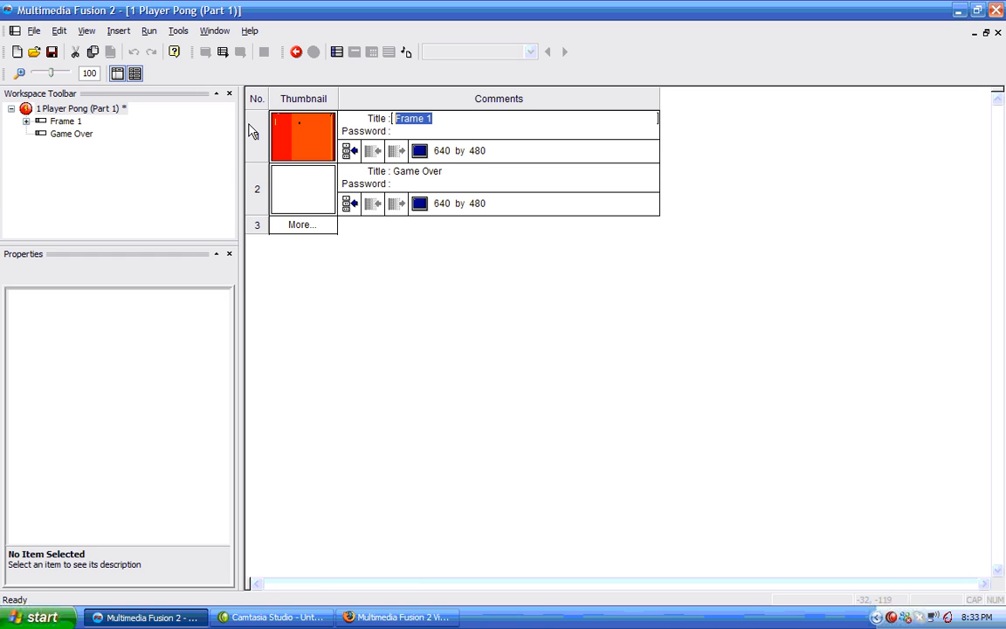
pyautogui.write('Pong')
pyautogui.press('Return')
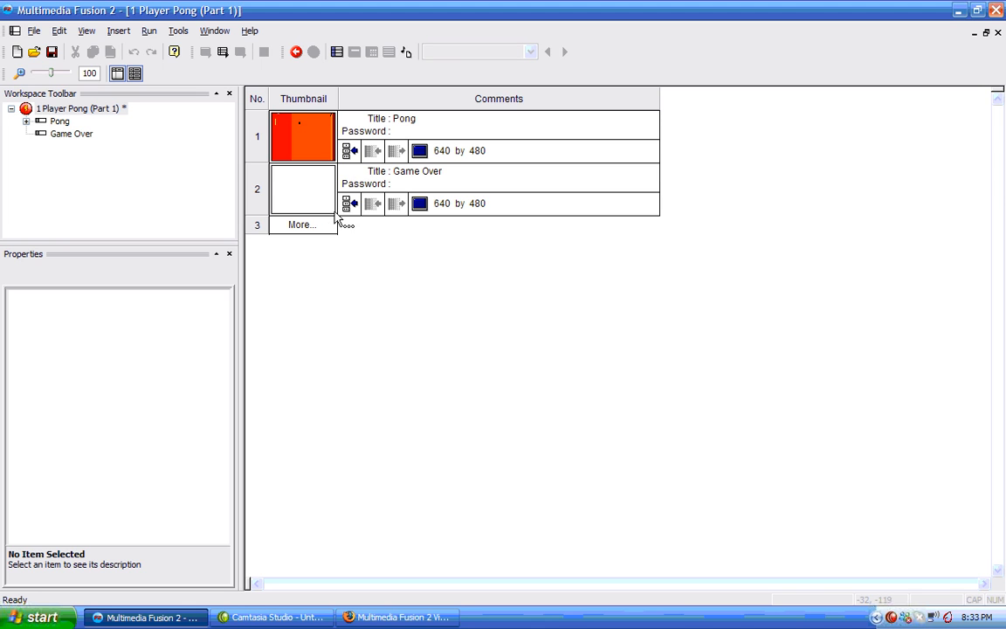
# Open the Game Over frame and insert a Button object in the middle of it.
pyautogui.doubleClick(55, 138)
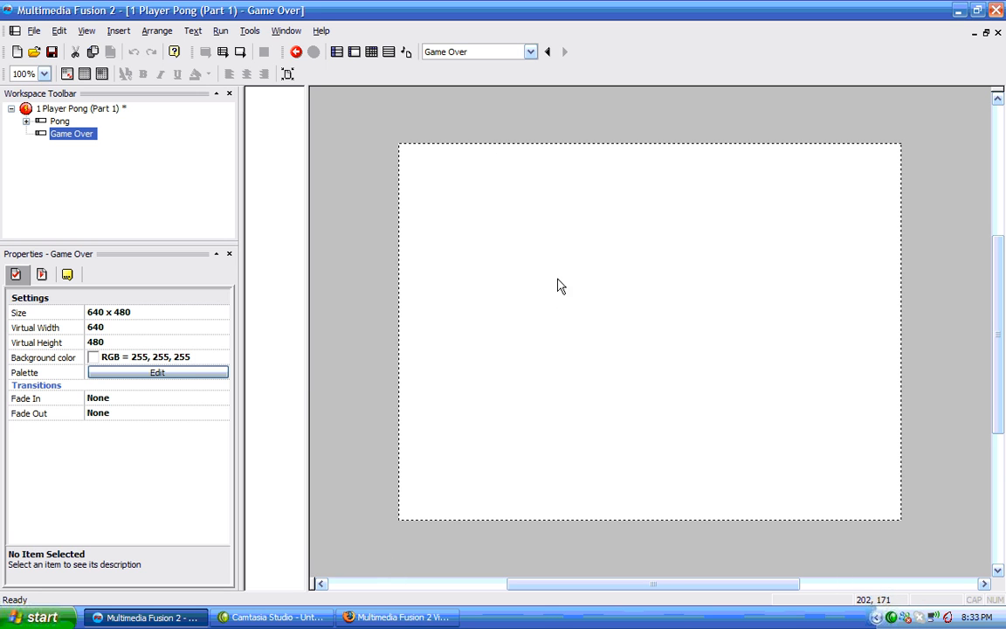
pyautogui.rightClick(556, 247)
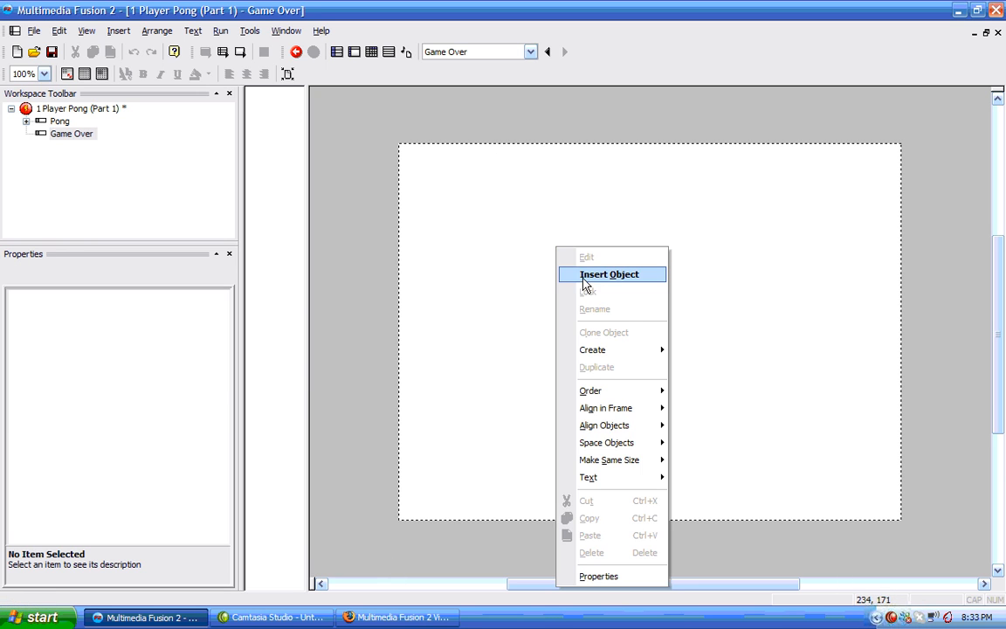
pyautogui.click(585, 276)
pyautogui.click(301, 280)
pyautogui.click(303, 259)
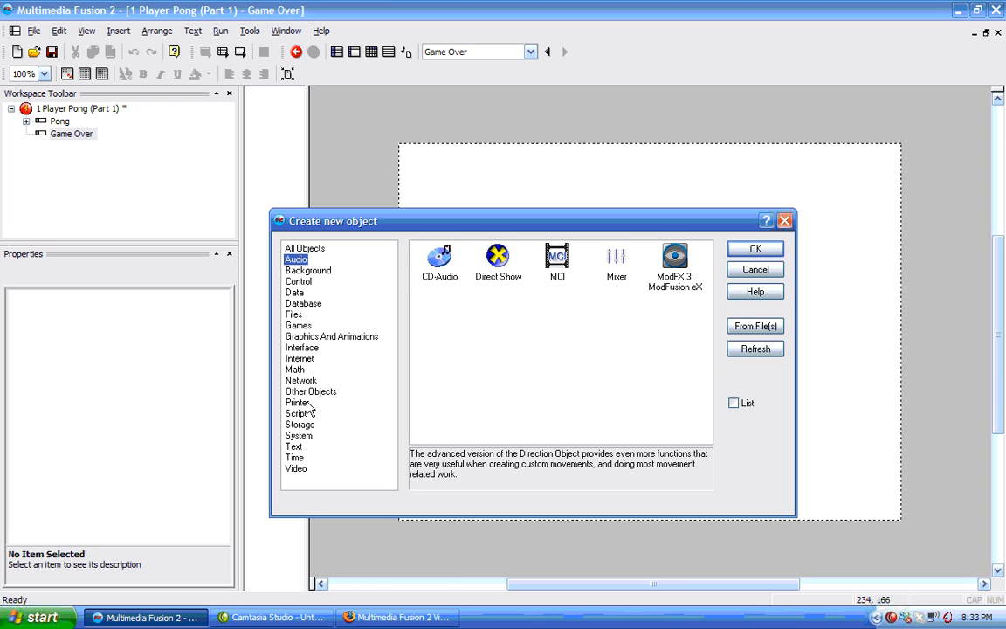
pyautogui.click(301, 348)
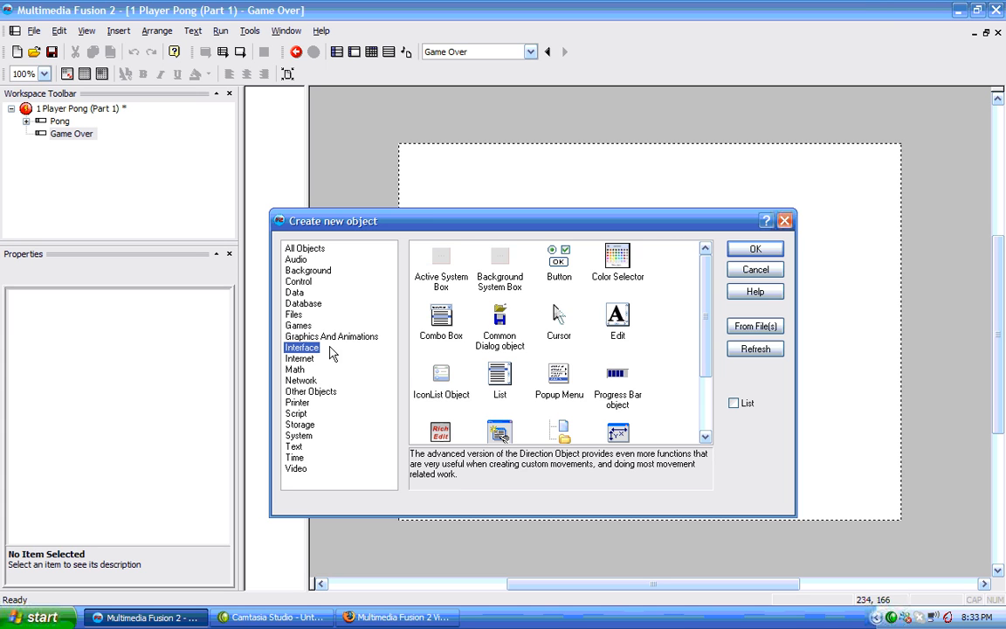
pyautogui.doubleClick(560, 258)
pyautogui.click(554, 229)
pyautogui.moveTo(561, 242); pyautogui.dragTo(579, 307)
# Set the button's text to Try Again and enlarge the button.
pyautogui.click(121, 327)
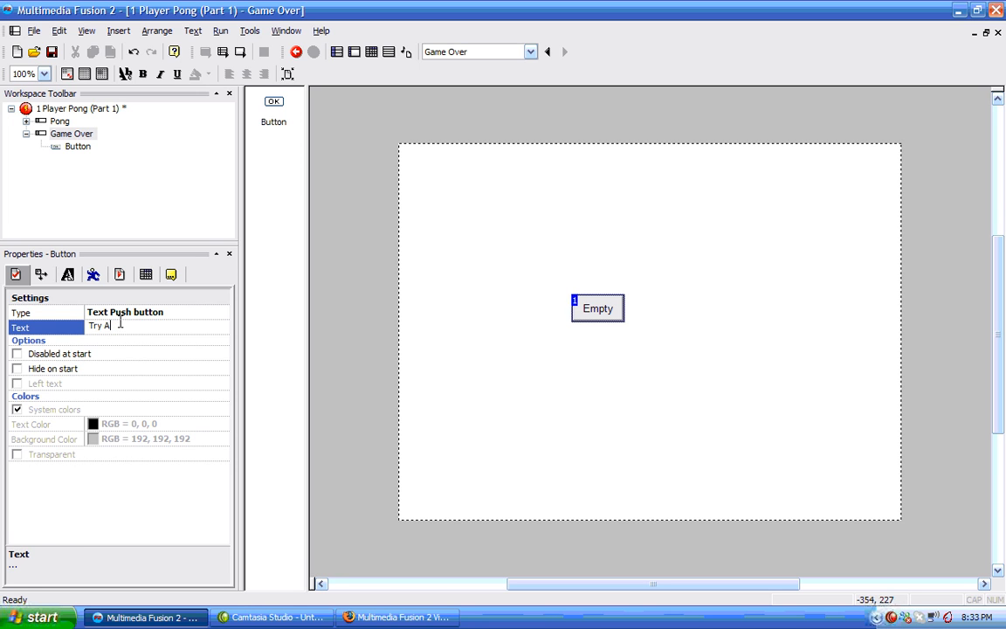
pyautogui.write('Try Again')
pyautogui.press('Return')
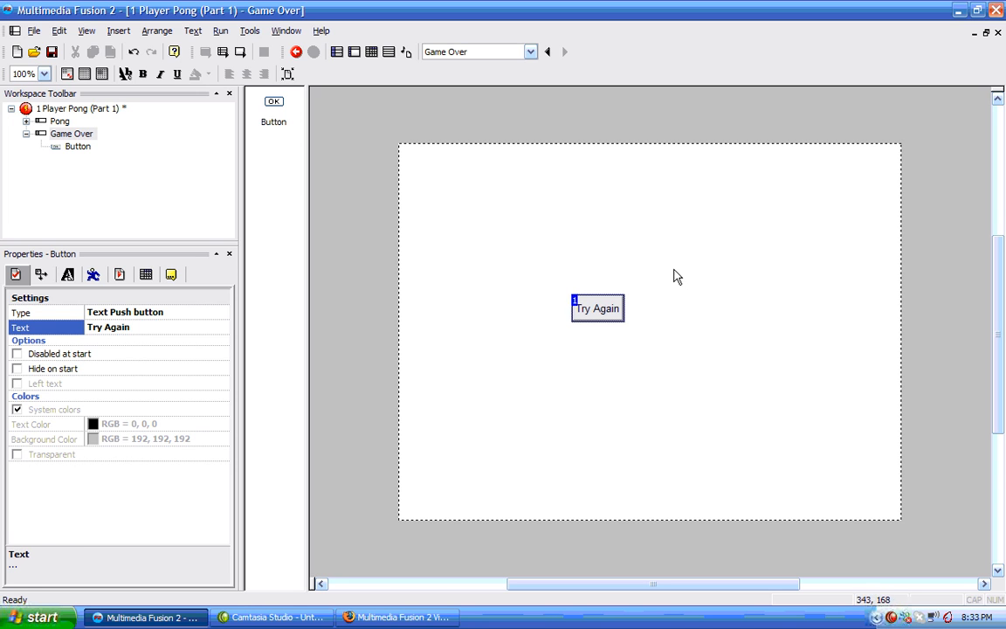
pyautogui.click(601, 317)
pyautogui.moveTo(628, 308); pyautogui.dragTo(659, 320)
pyautogui.click(515, 249)
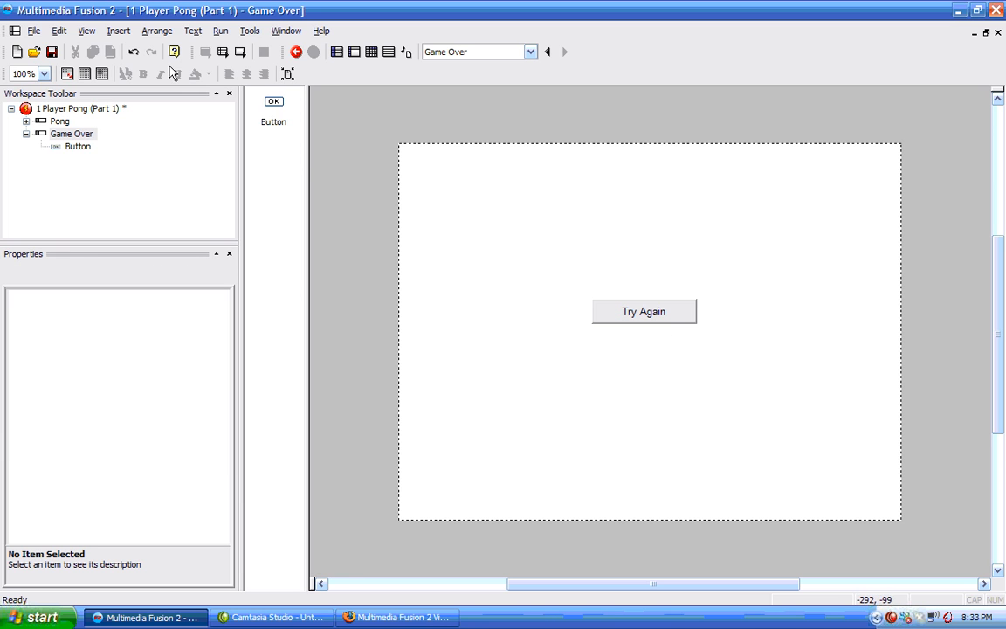
# In the Pong frame's Event Editor, add an event that goes to the next frame when Player 1's number of lives reaches 0.
pyautogui.click(26, 134)
pyautogui.click(59, 122)
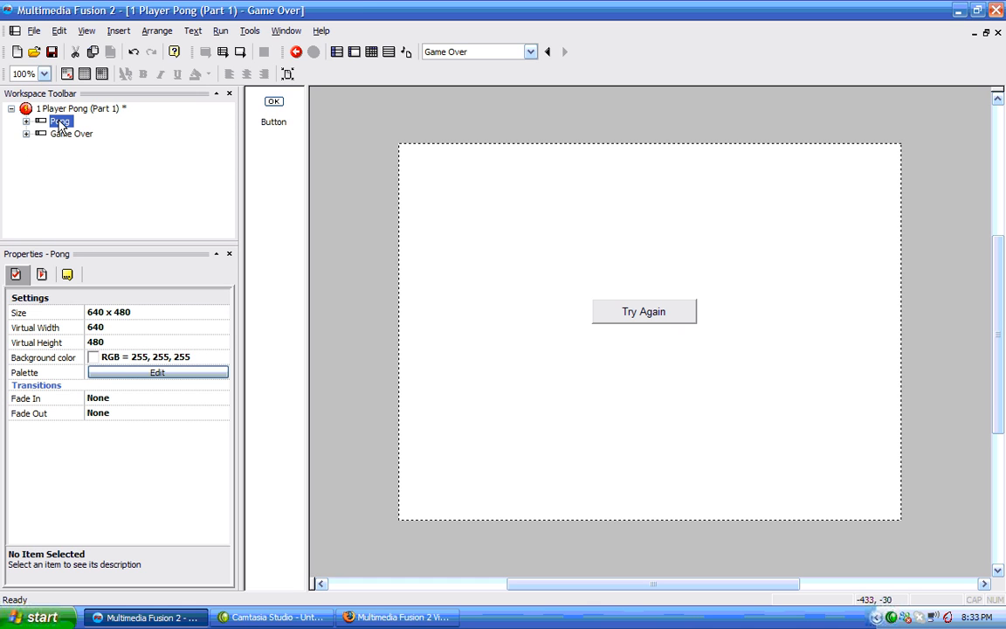
pyautogui.doubleClick(61, 122)
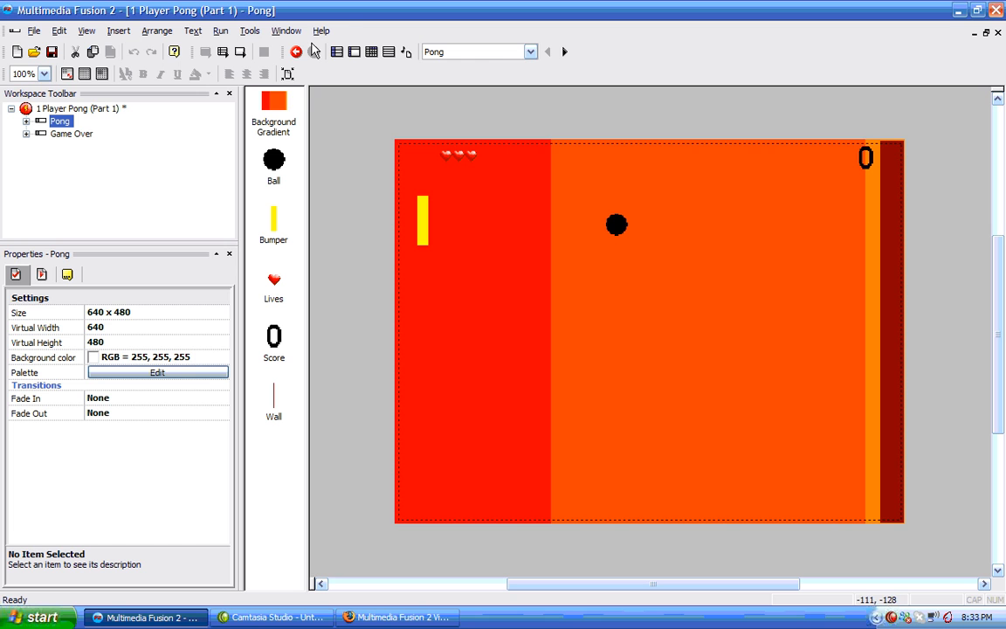
pyautogui.click(372, 52)
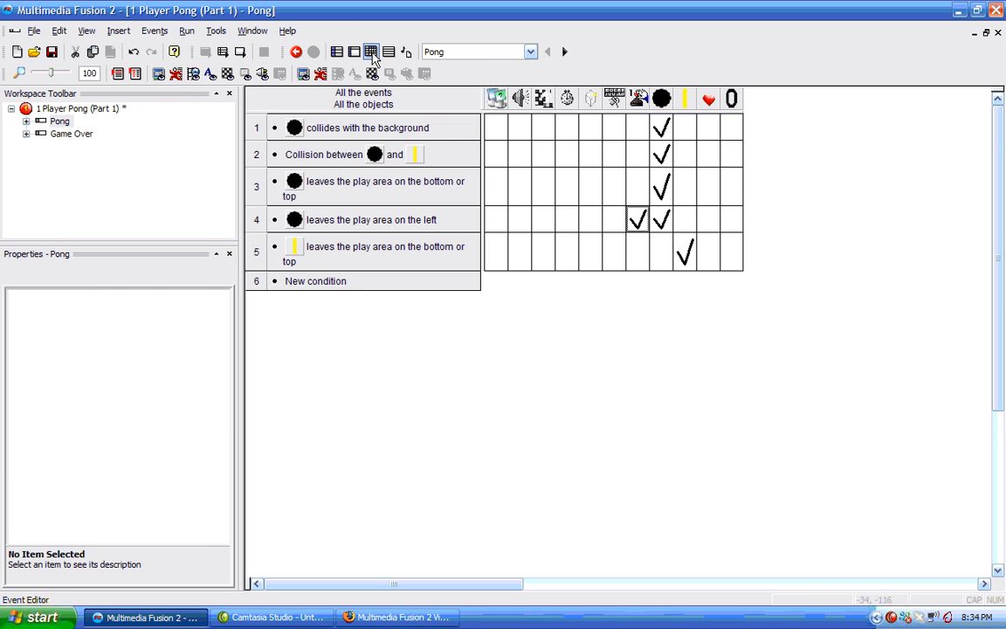
pyautogui.click(332, 281)
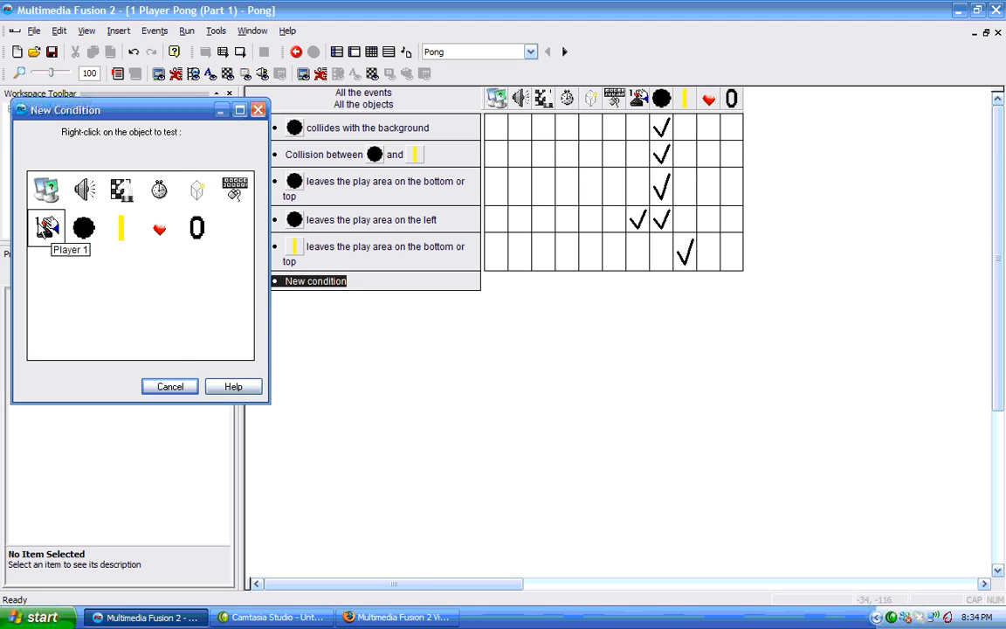
pyautogui.rightClick(46, 227)
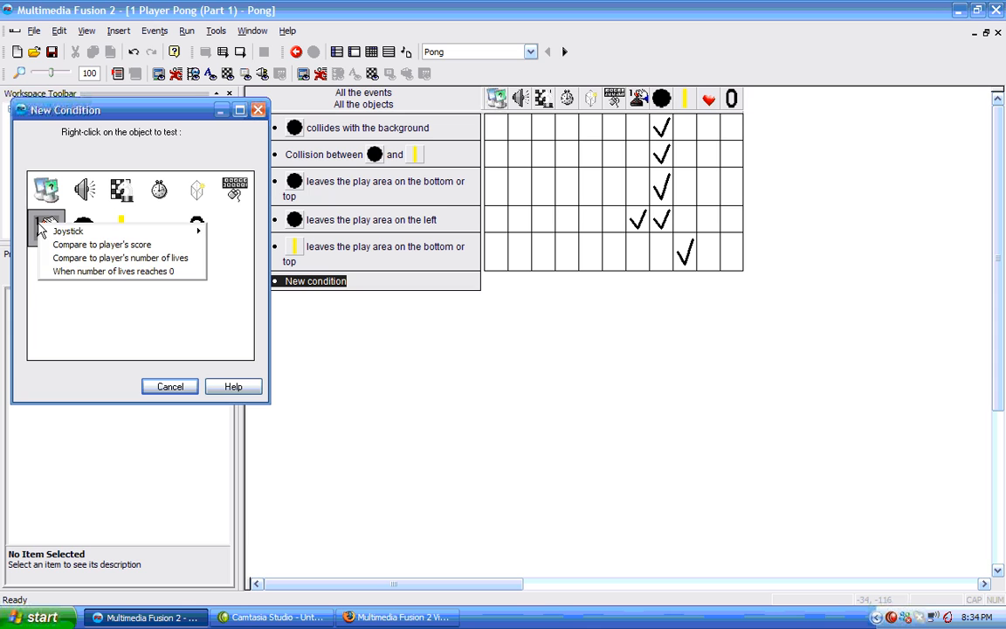
pyautogui.click(115, 271)
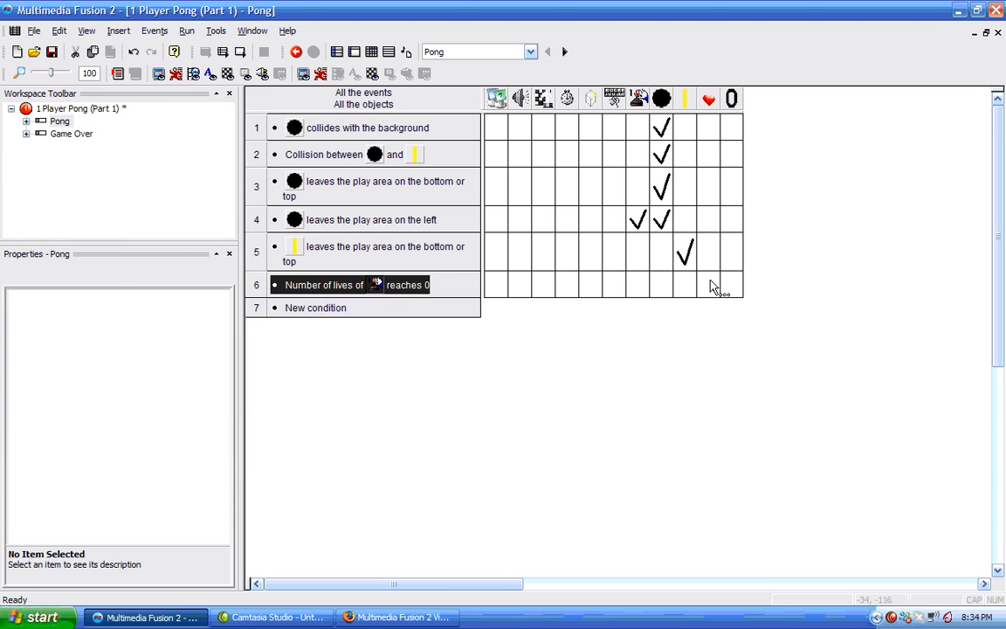
pyautogui.click(543, 287)
pyautogui.click(542, 286)
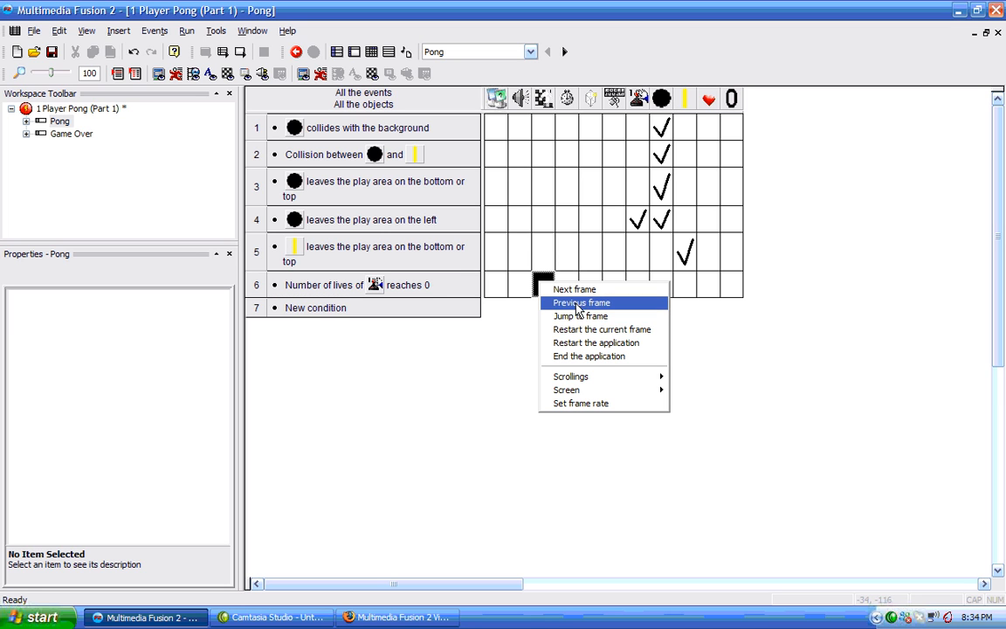
pyautogui.click(574, 290)
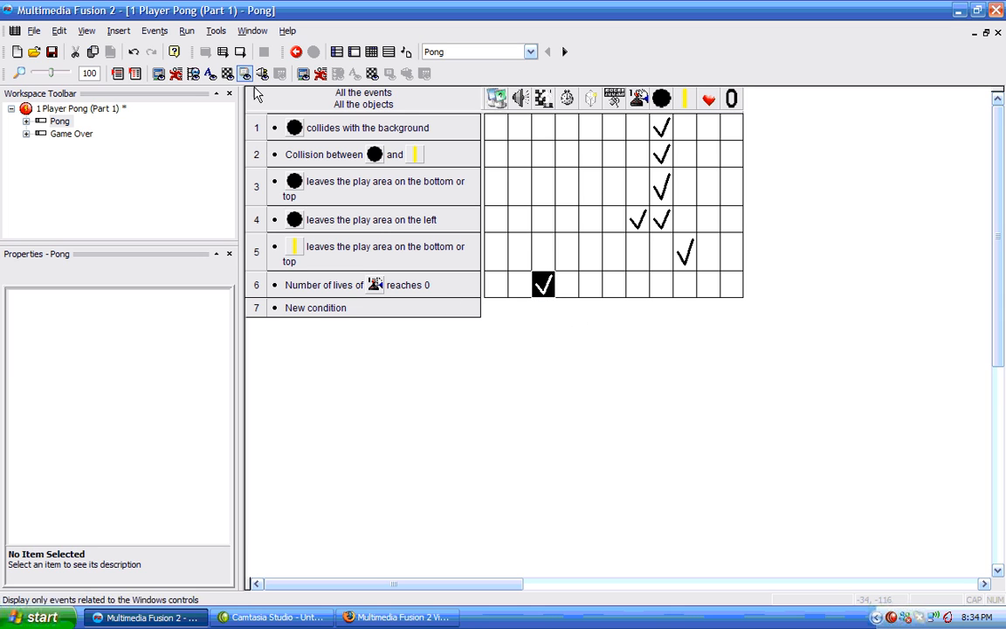
# Run the application and let the ball pass to test reaching the Game Over frame, then close the game window.
pyautogui.click(187, 31)
pyautogui.click(205, 66)
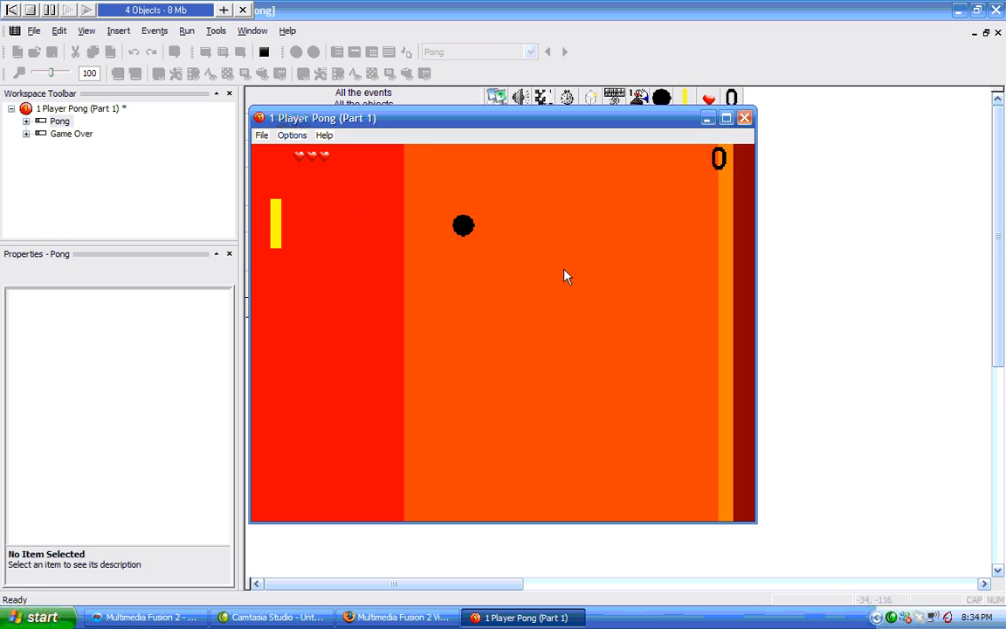
pyautogui.press('Up')
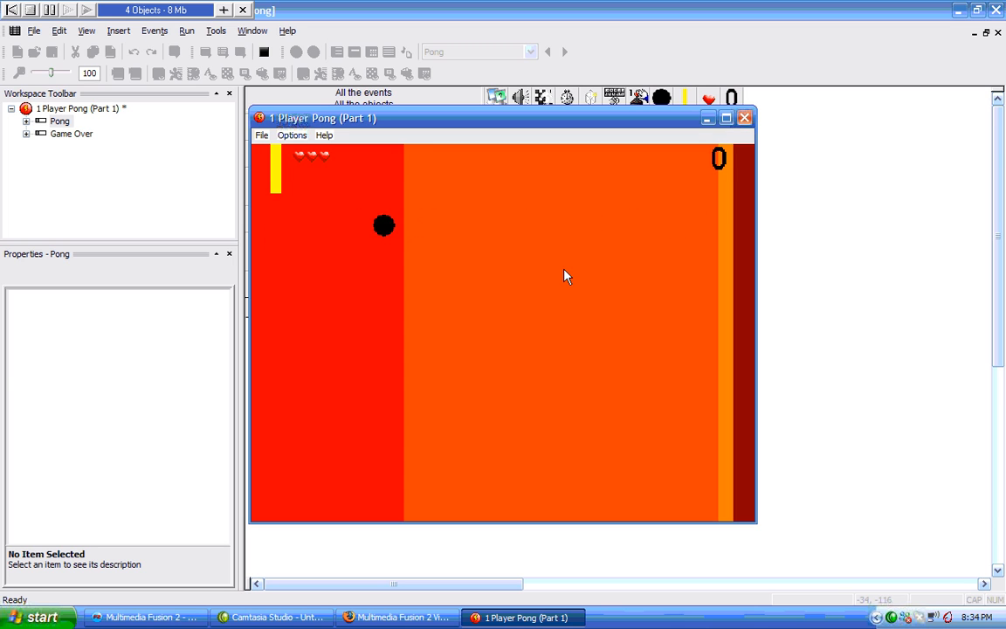
pyautogui.press('Down')
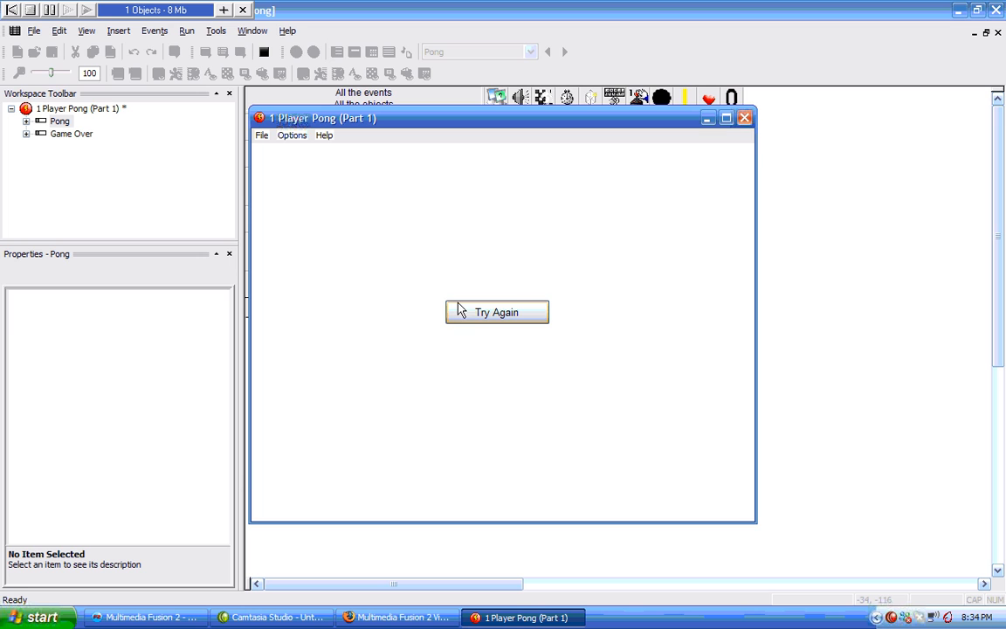
pyautogui.click(746, 119)
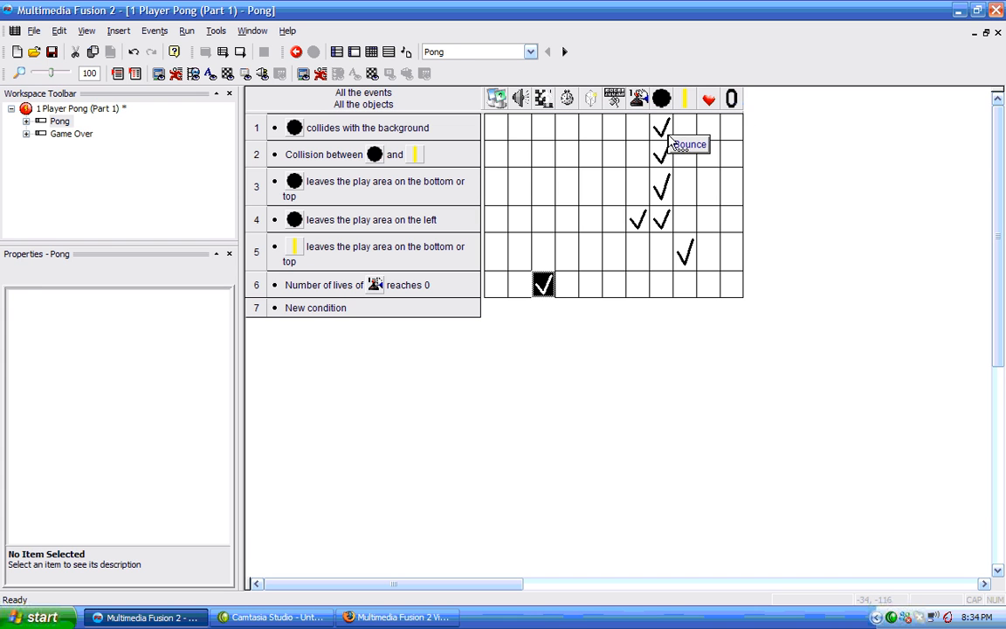
# In the Game Over frame's Event Editor, add an event that goes to the previous frame when the button is clicked.
pyautogui.click(87, 136)
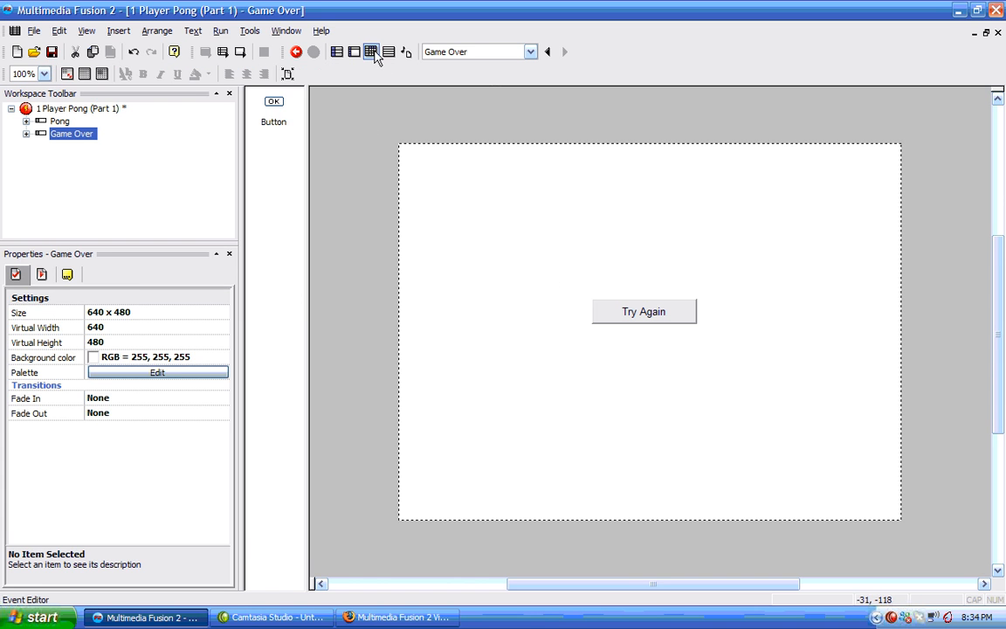
pyautogui.click(372, 52)
pyautogui.click(325, 125)
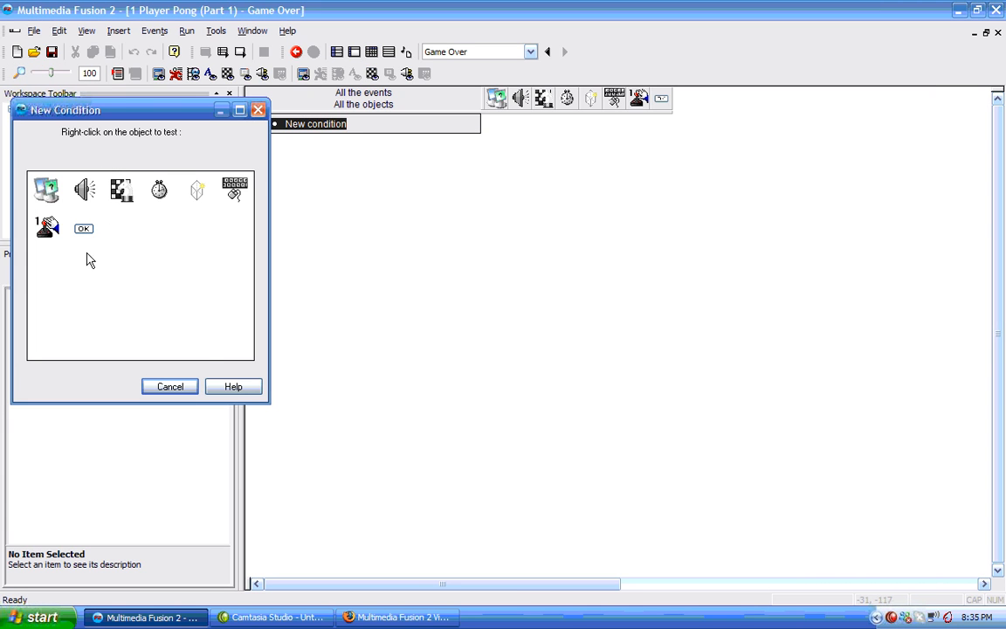
pyautogui.rightClick(84, 231)
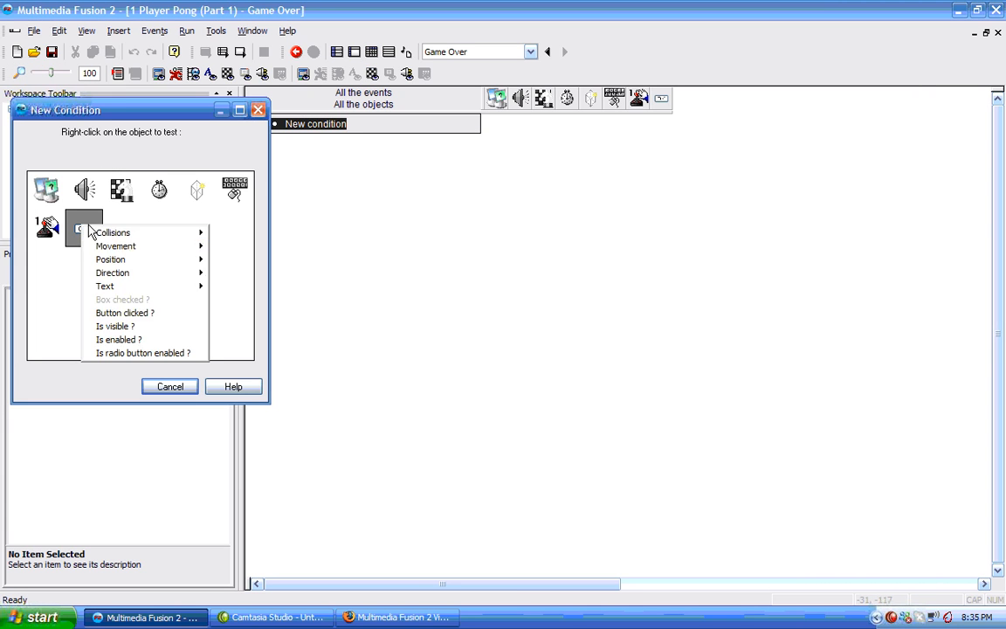
pyautogui.click(125, 313)
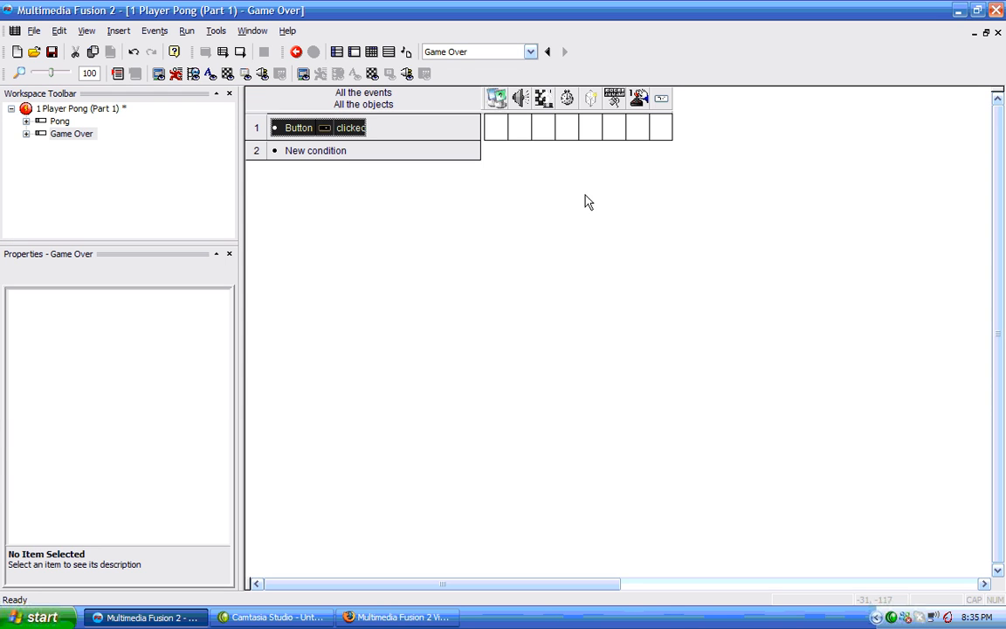
pyautogui.click(541, 129)
pyautogui.click(572, 145)
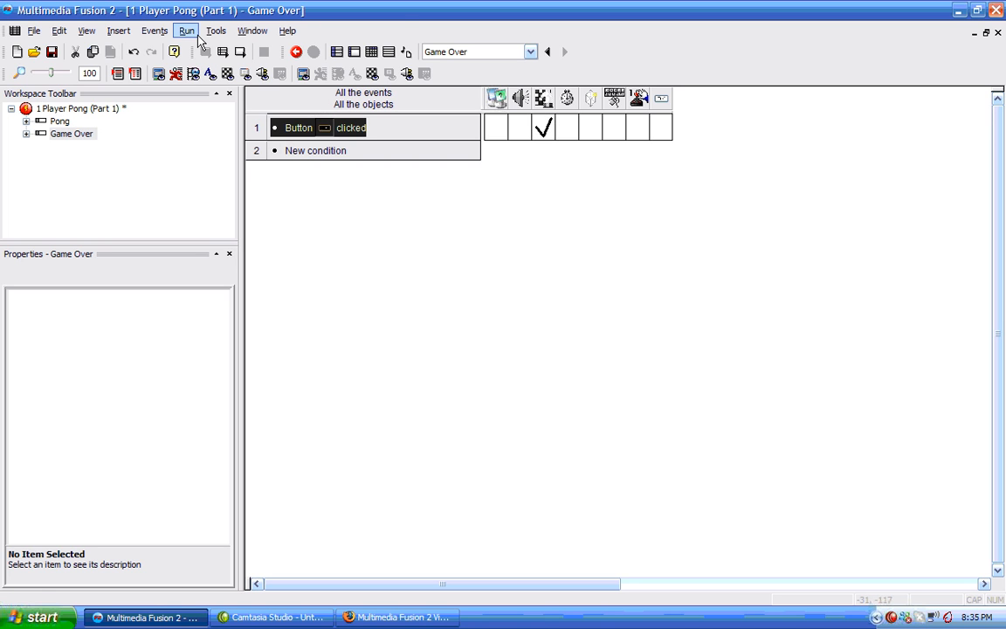
# Run the game, test the Try Again button and play briefly, then close the game window.
pyautogui.click(224, 51)
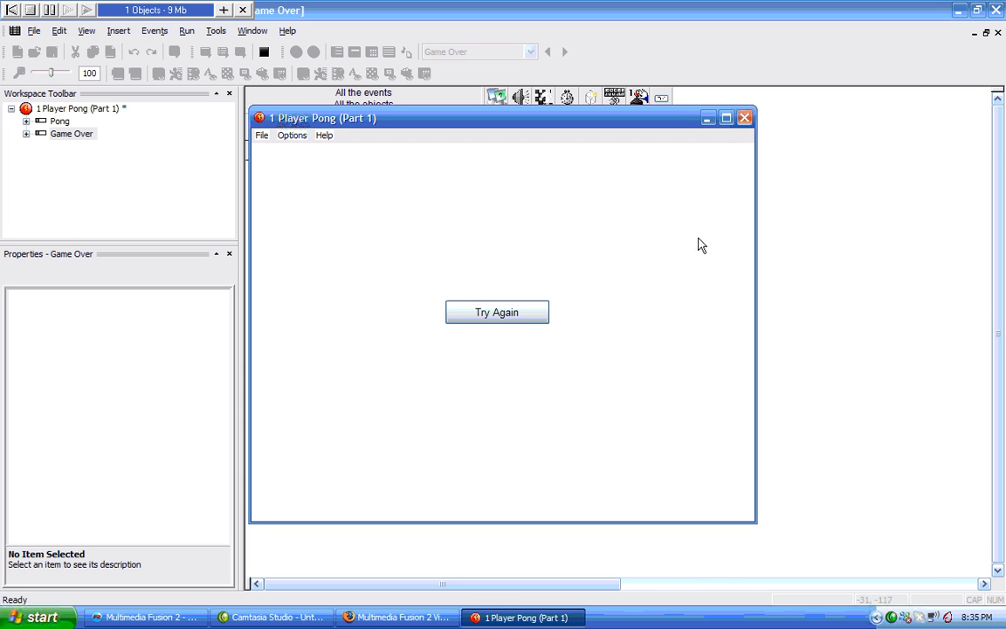
pyautogui.click(519, 315)
pyautogui.press('Down')
pyautogui.press('Up')
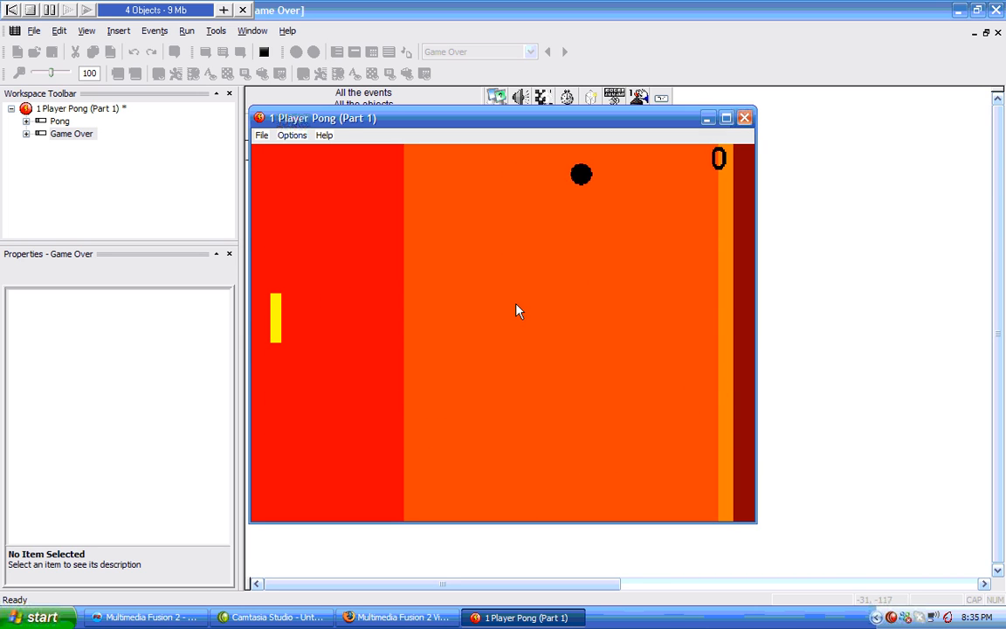
pyautogui.press('Down')
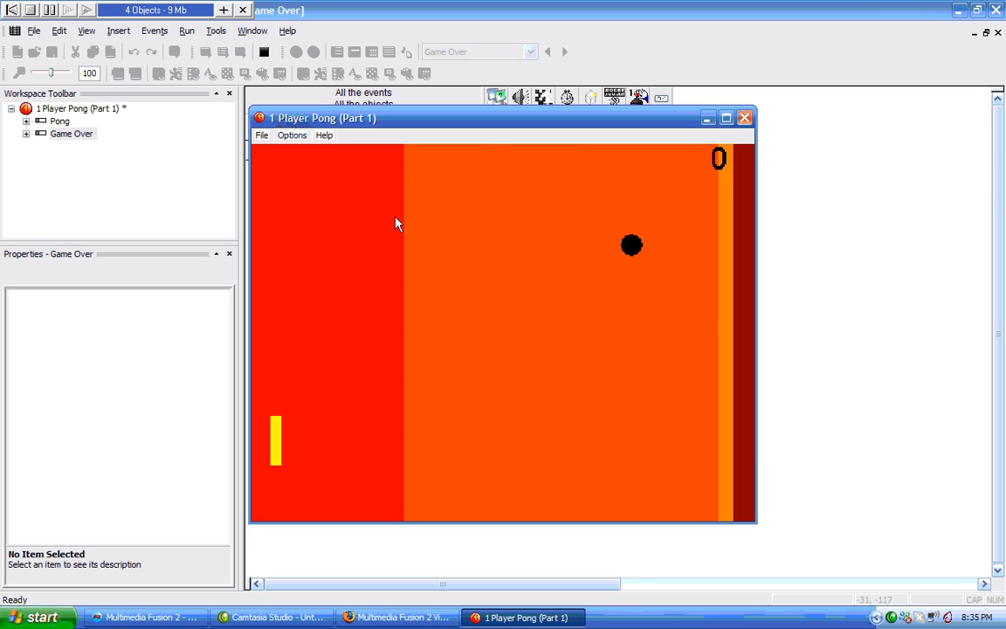
pyautogui.click(744, 118)
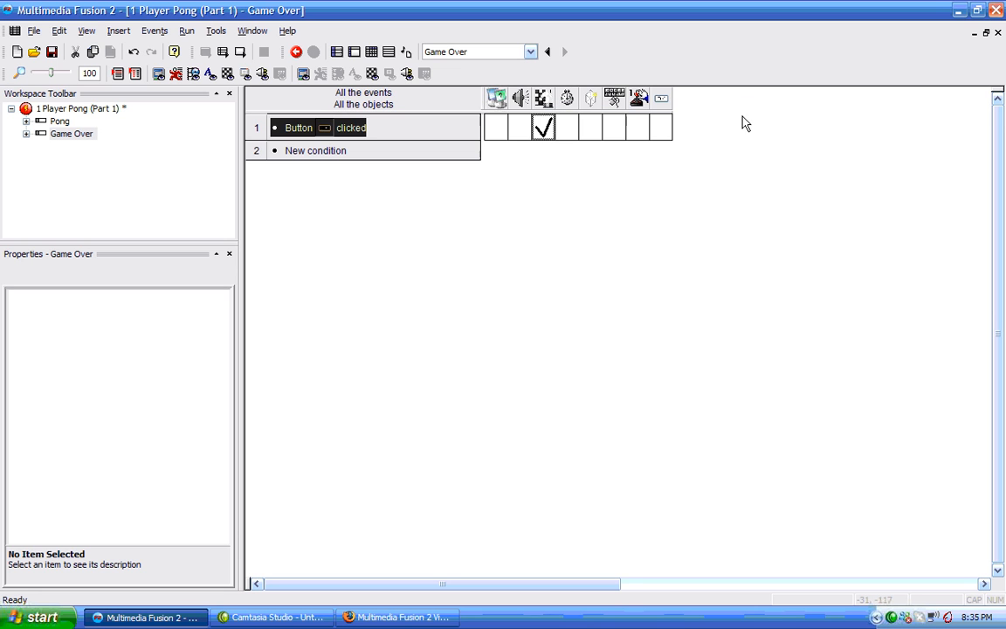
# In the Pong frame's Event Editor, add a Start of Frame event that sets Player 1's number of lives.
pyautogui.click(74, 133)
pyautogui.click(61, 122)
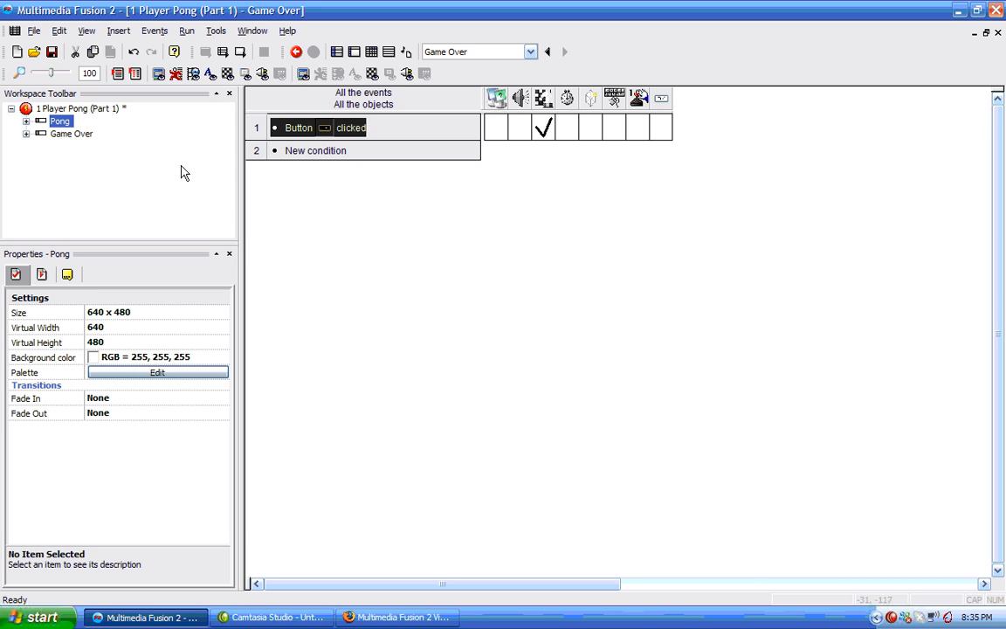
pyautogui.click(74, 134)
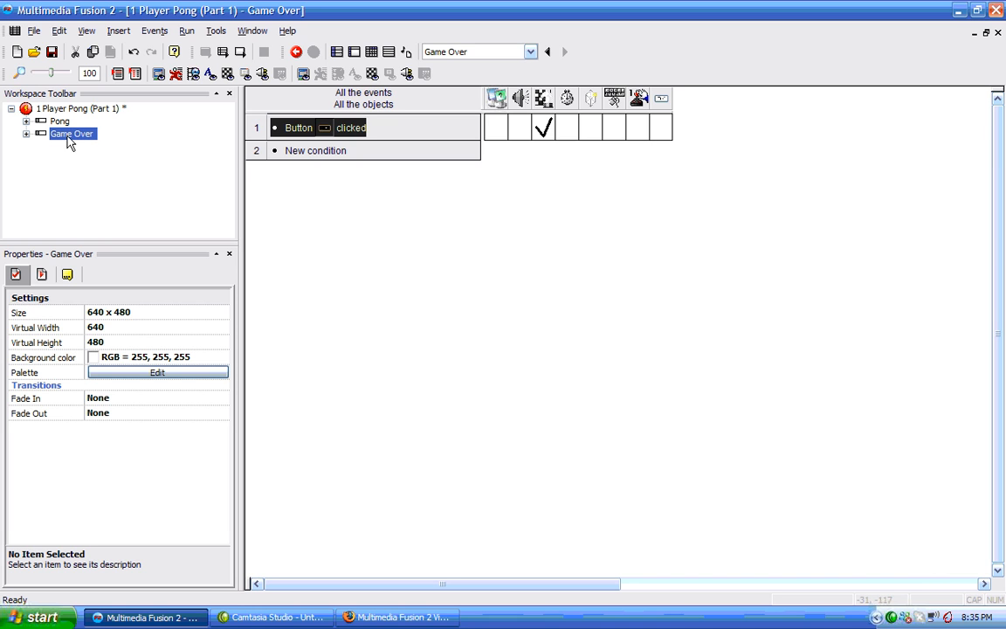
pyautogui.click(62, 123)
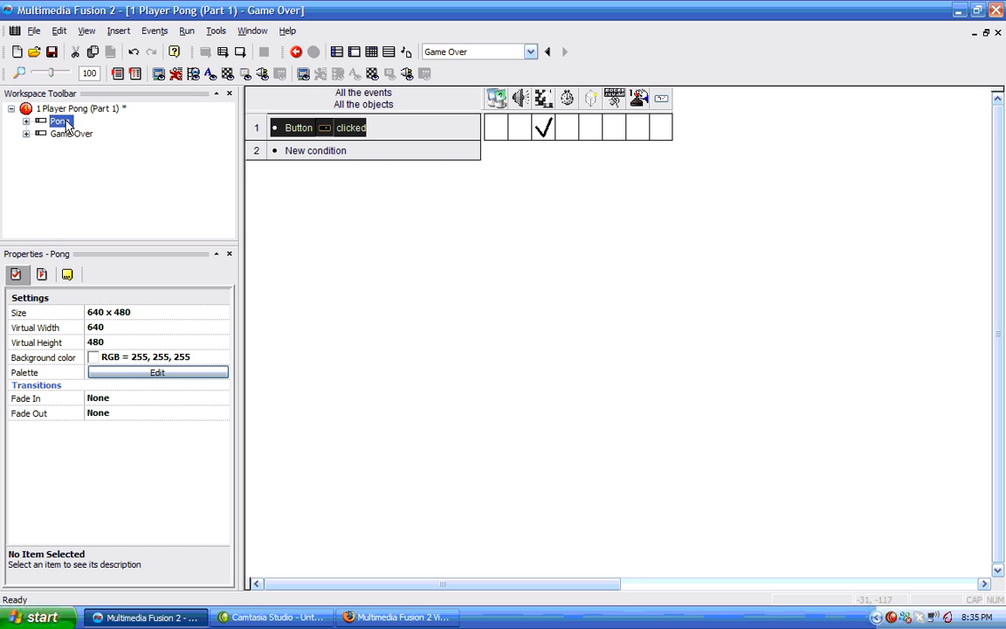
pyautogui.click(336, 52)
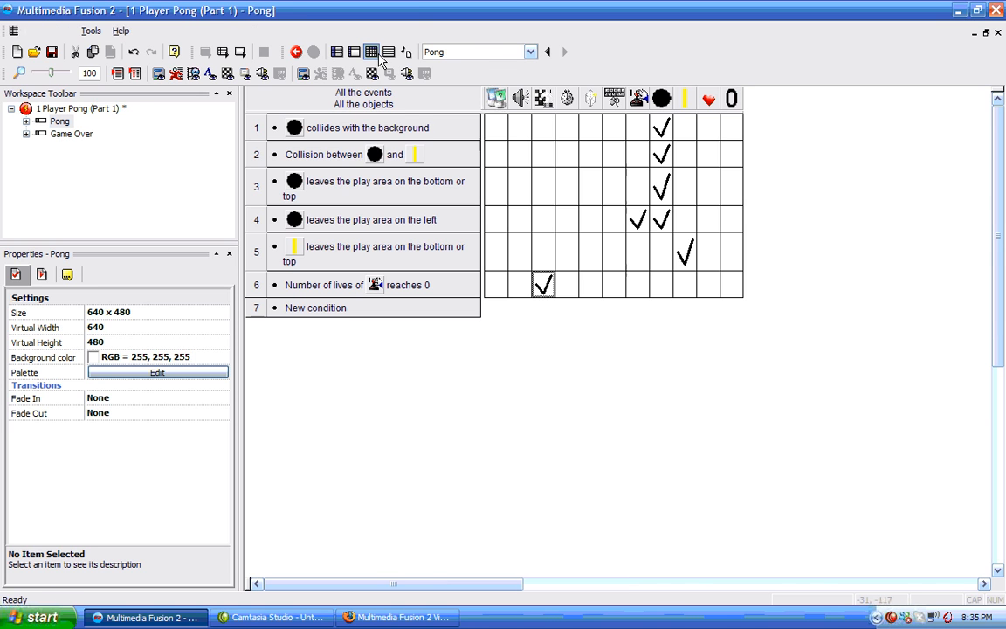
pyautogui.doubleClick(311, 307)
pyautogui.rightClick(122, 194)
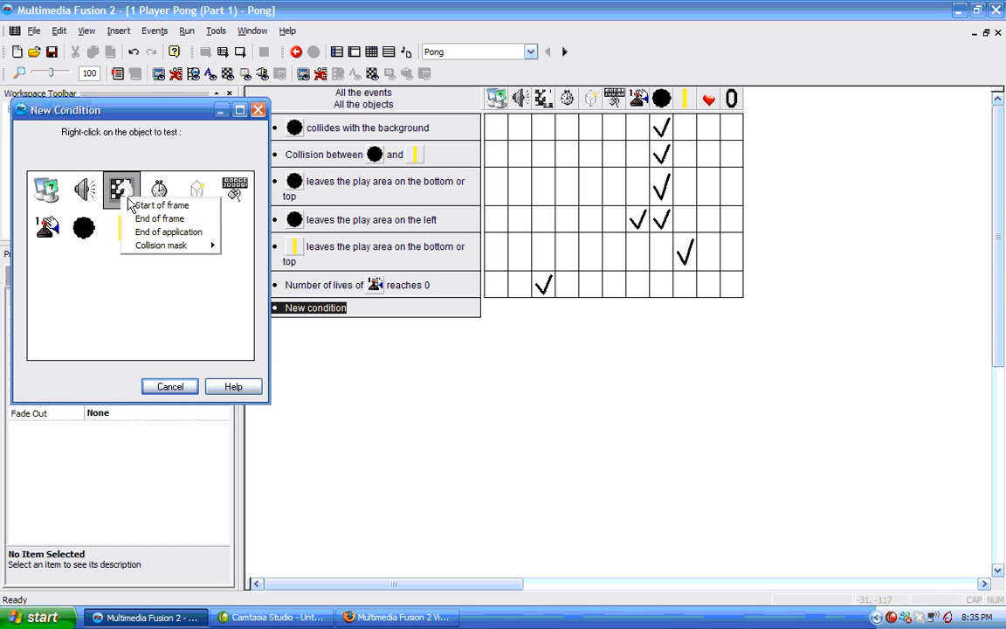
pyautogui.click(151, 208)
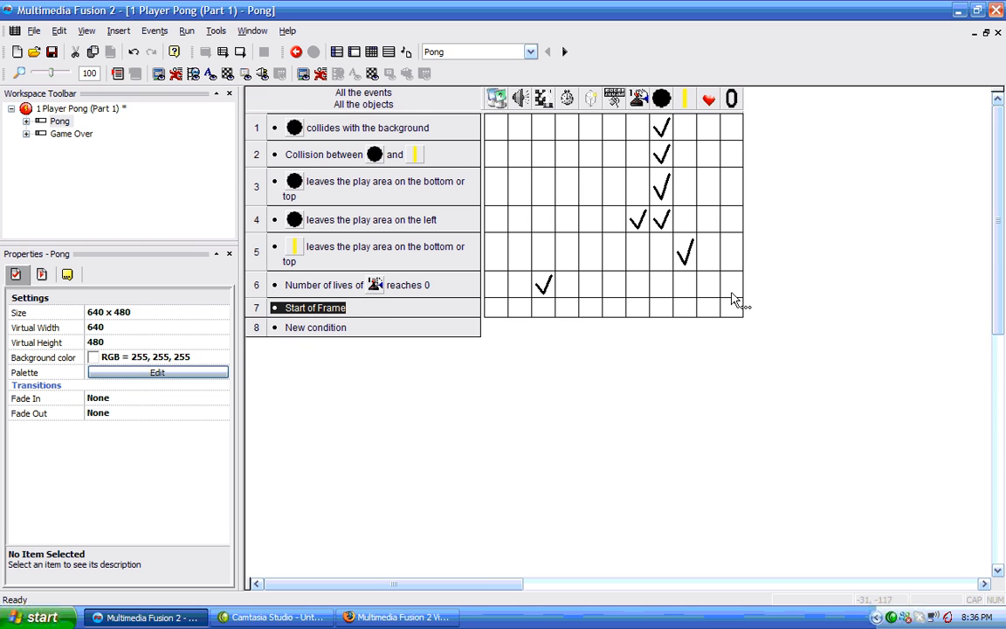
pyautogui.rightClick(637, 307)
pyautogui.moveTo(678, 330)
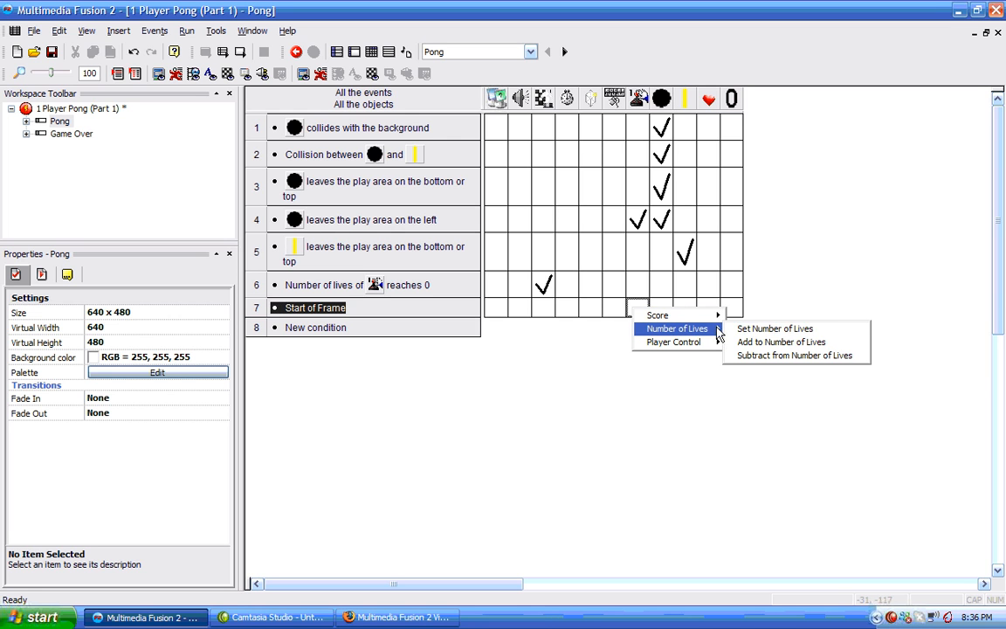
pyautogui.click(772, 332)
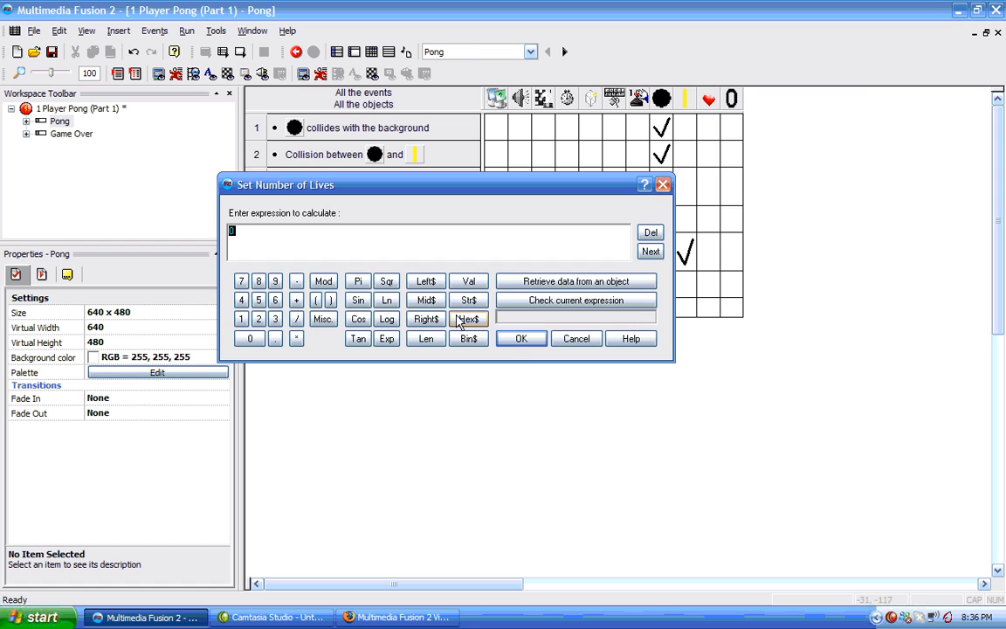
pyautogui.click(529, 341)
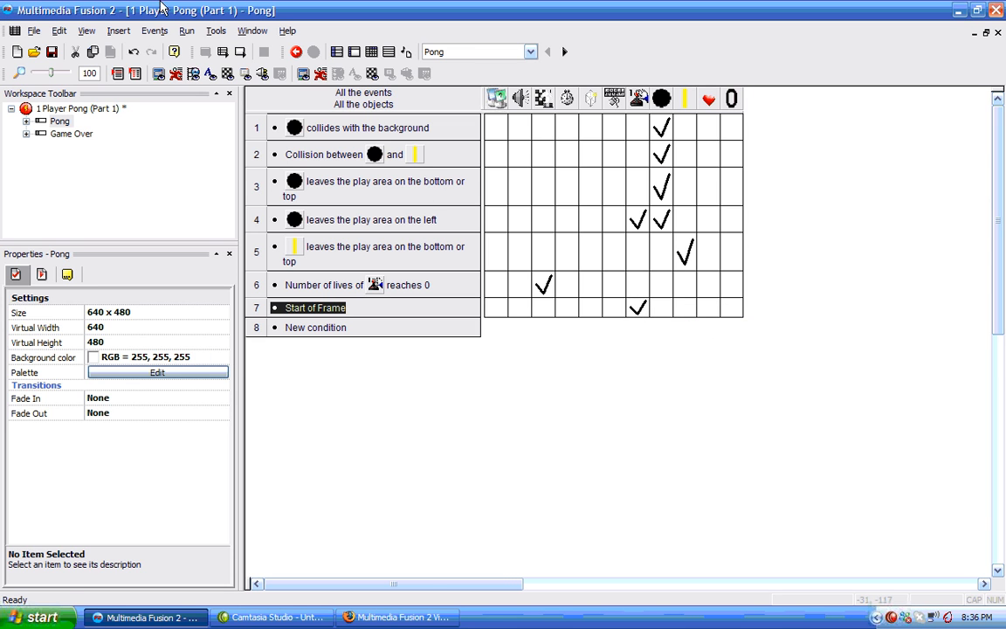
# Run the application, lose all lives to reach Game Over, use Try Again, play briefly, then close the game window.
pyautogui.click(186, 30)
pyautogui.click(208, 83)
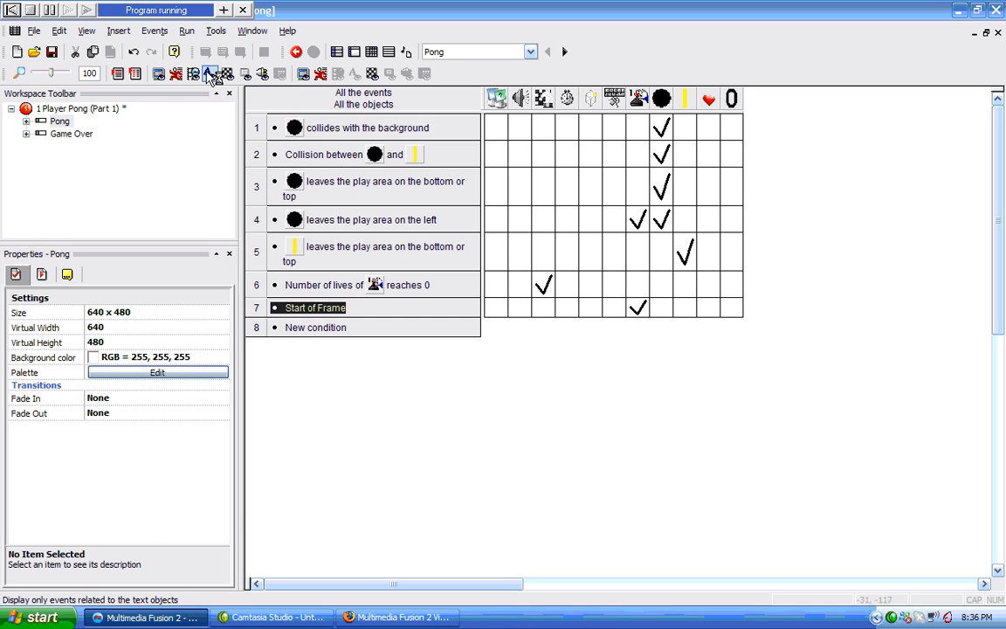
pyautogui.press('Down')
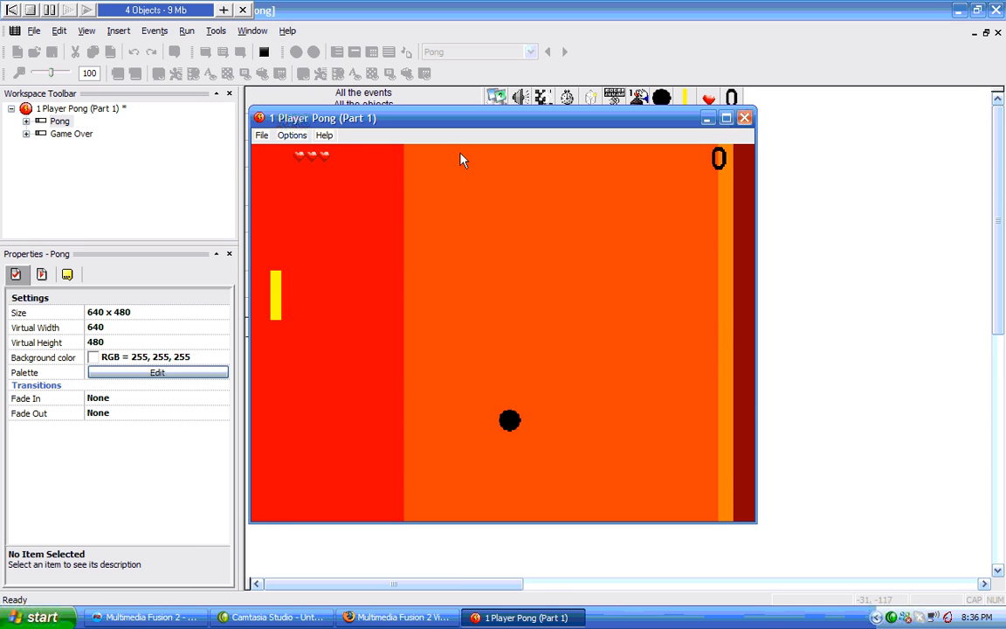
pyautogui.press('Up')
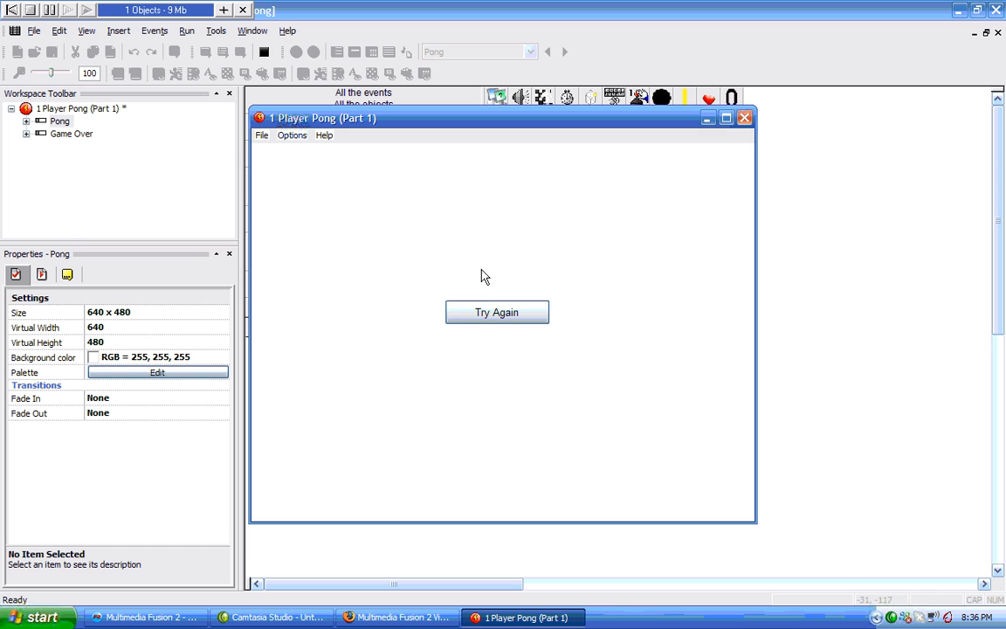
pyautogui.click(487, 313)
pyautogui.press('Down')
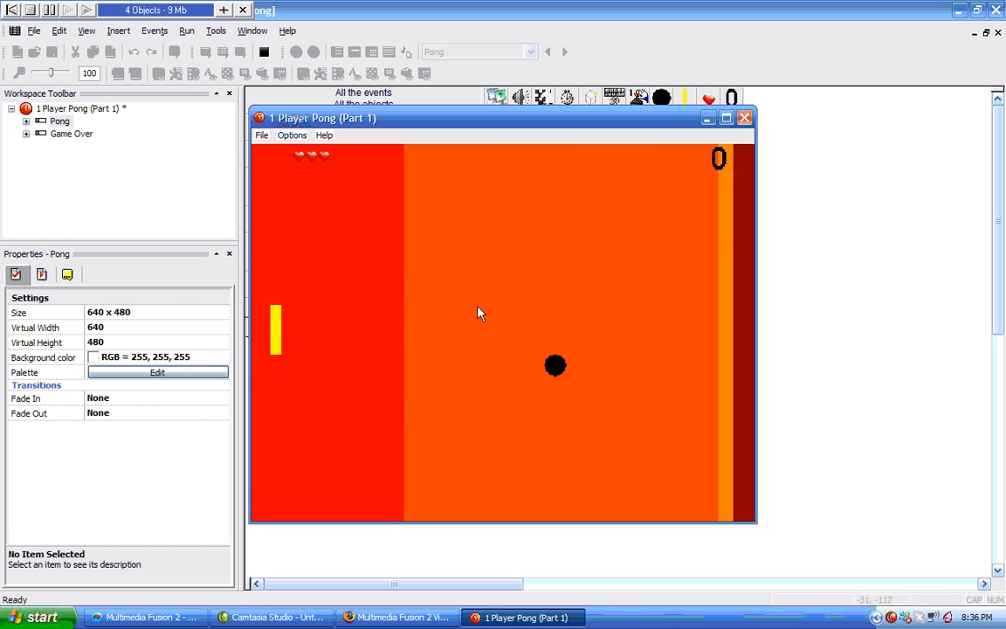
pyautogui.press('Up')
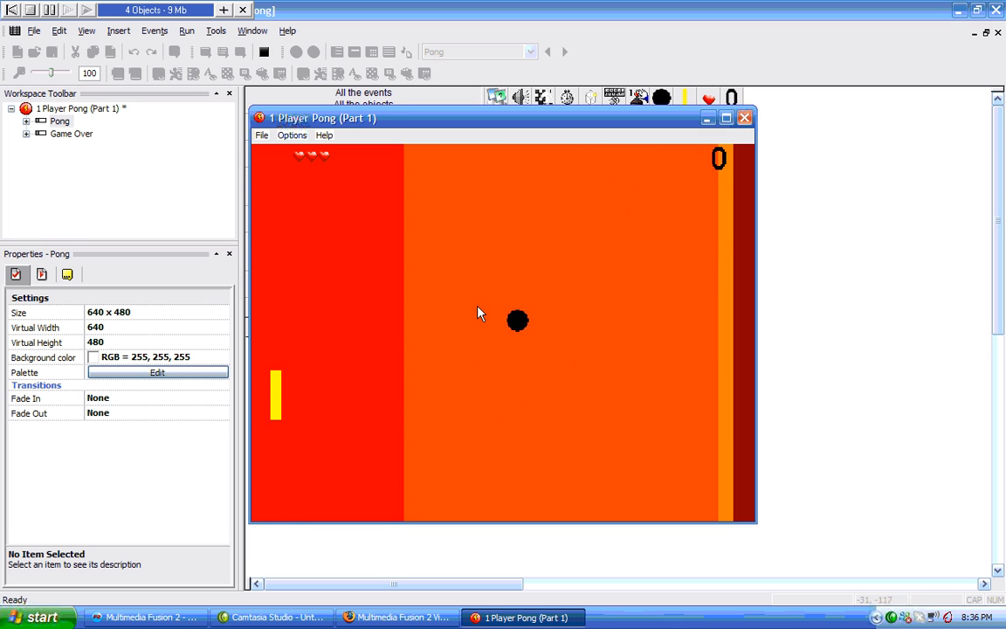
pyautogui.press('Down')
pyautogui.press('Up')
pyautogui.press('Down')
pyautogui.press('Up')
pyautogui.press('Down')
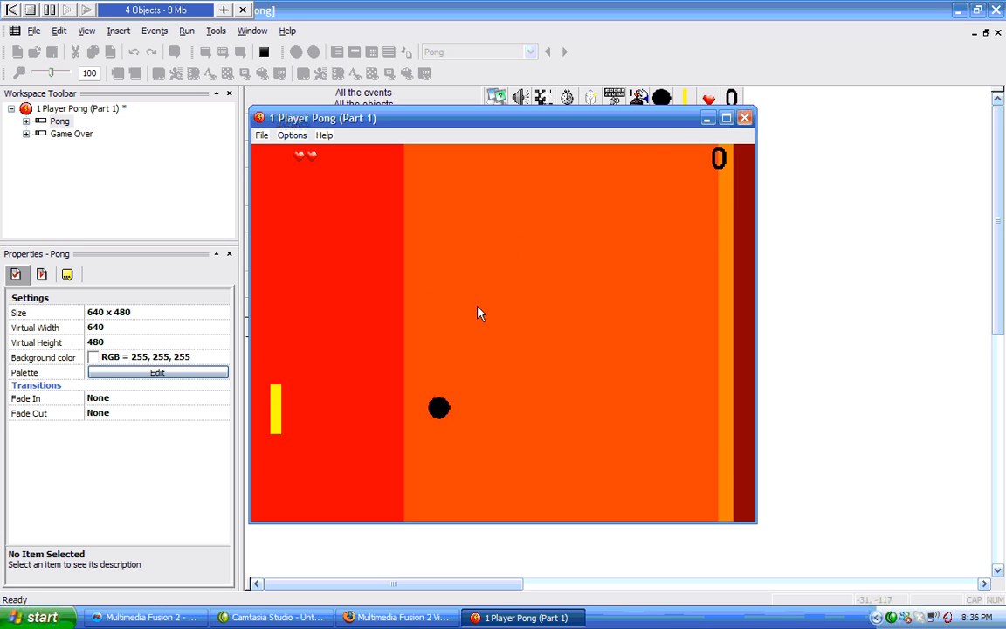
pyautogui.press('Up')
pyautogui.press('Down')
pyautogui.press('Down')
pyautogui.press('Up')
pyautogui.press('Down')
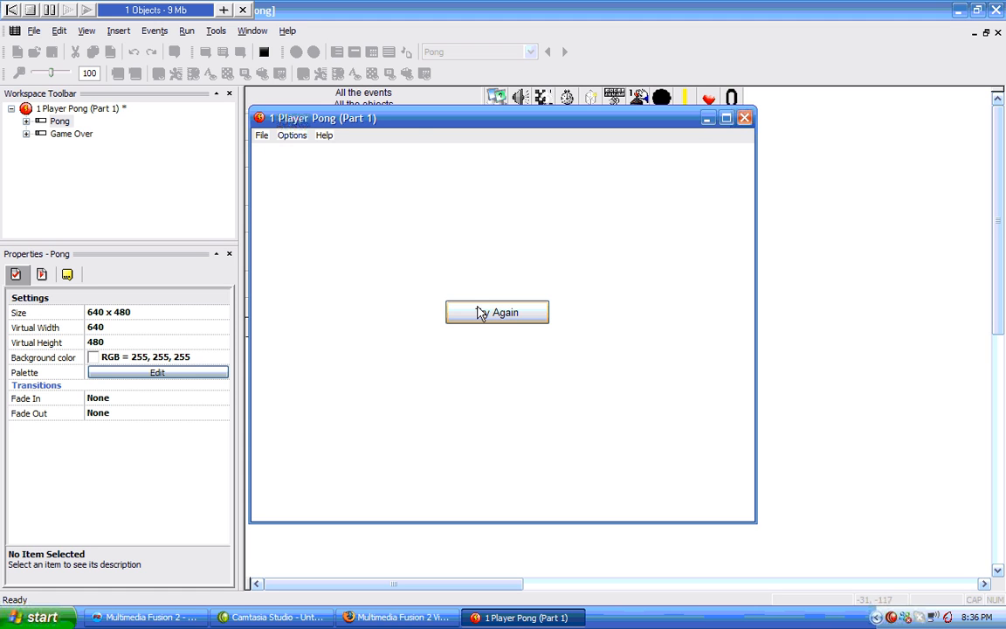
pyautogui.click(744, 119)
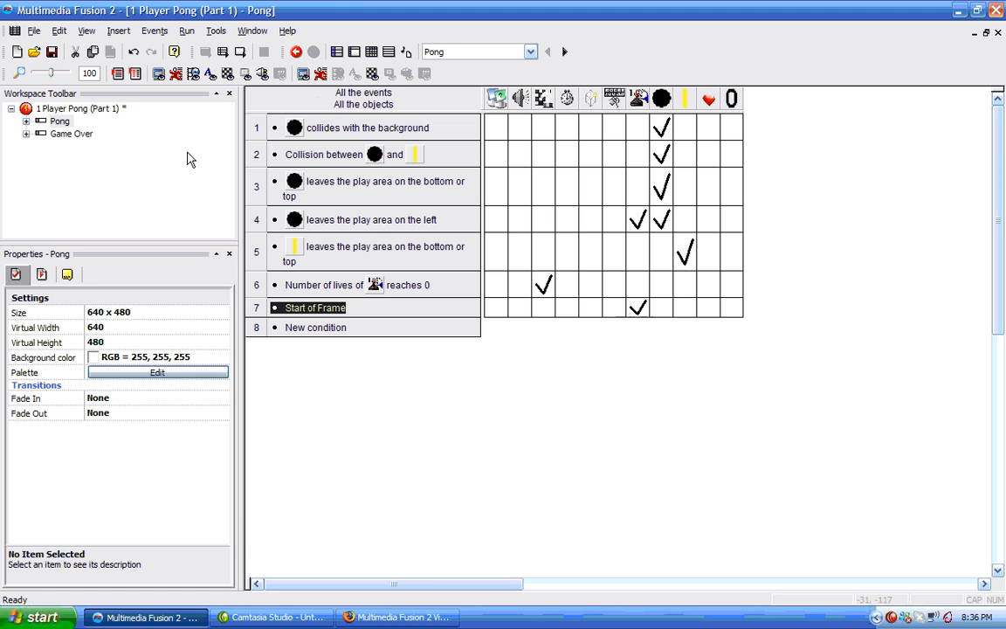
# Open the Pong frame editor and inspect the score counter's properties.
pyautogui.click(60, 121)
pyautogui.press('Escape')
pyautogui.click(137, 191)
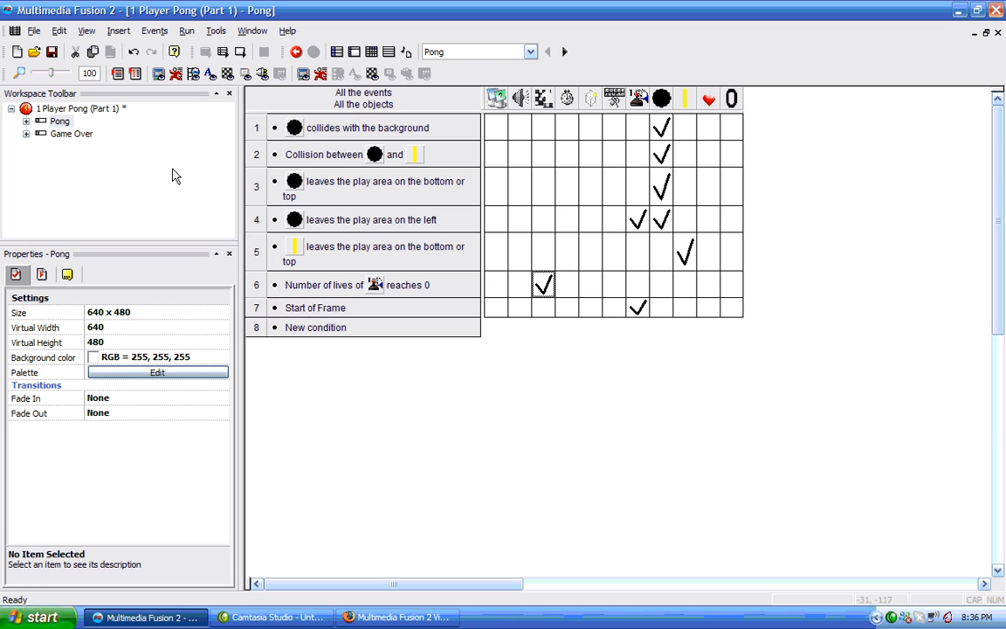
pyautogui.doubleClick(69, 124)
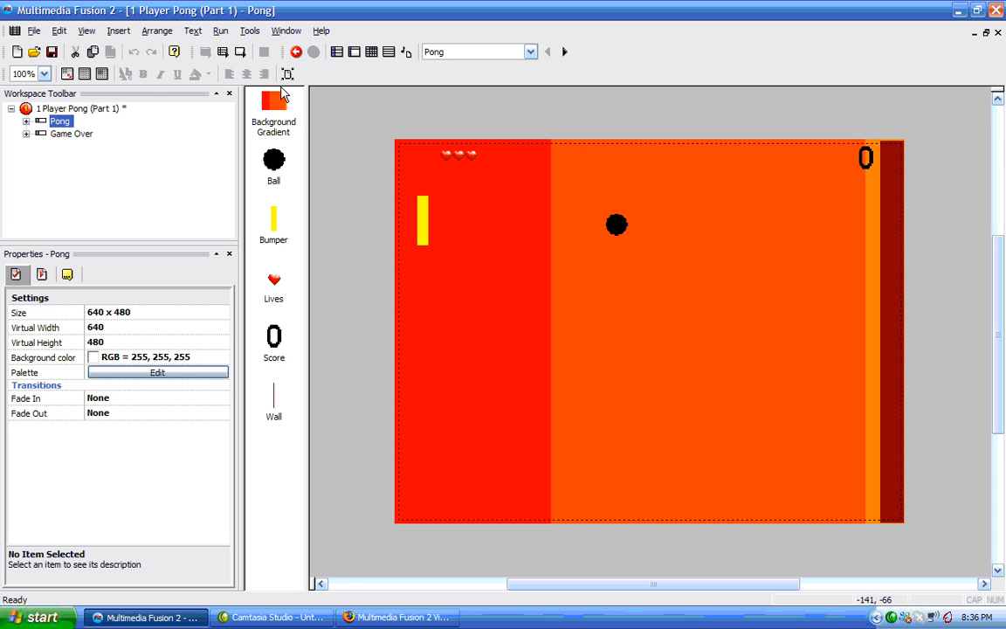
pyautogui.click(61, 121)
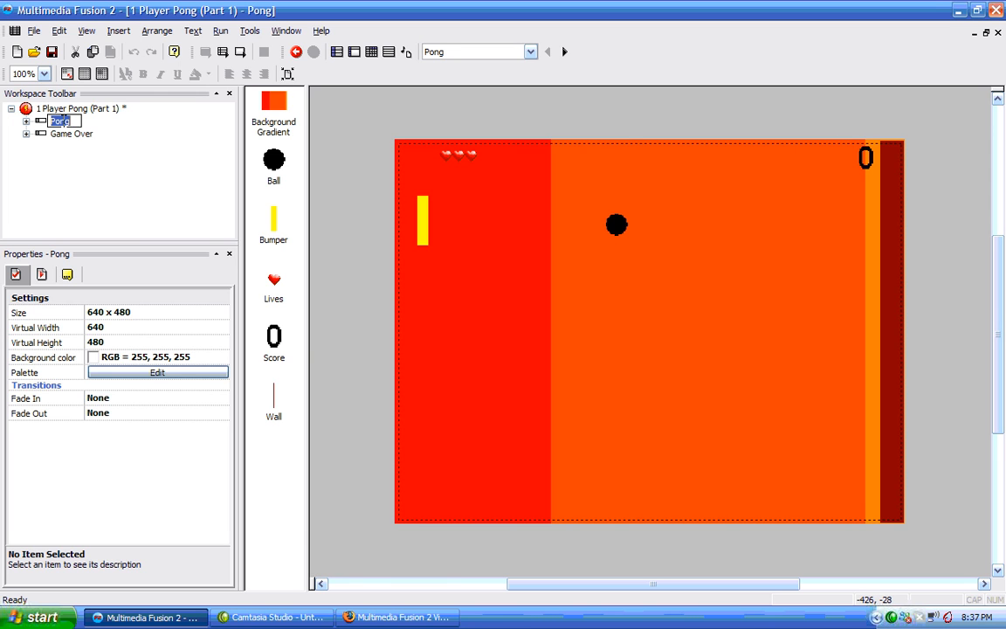
pyautogui.click(141, 151)
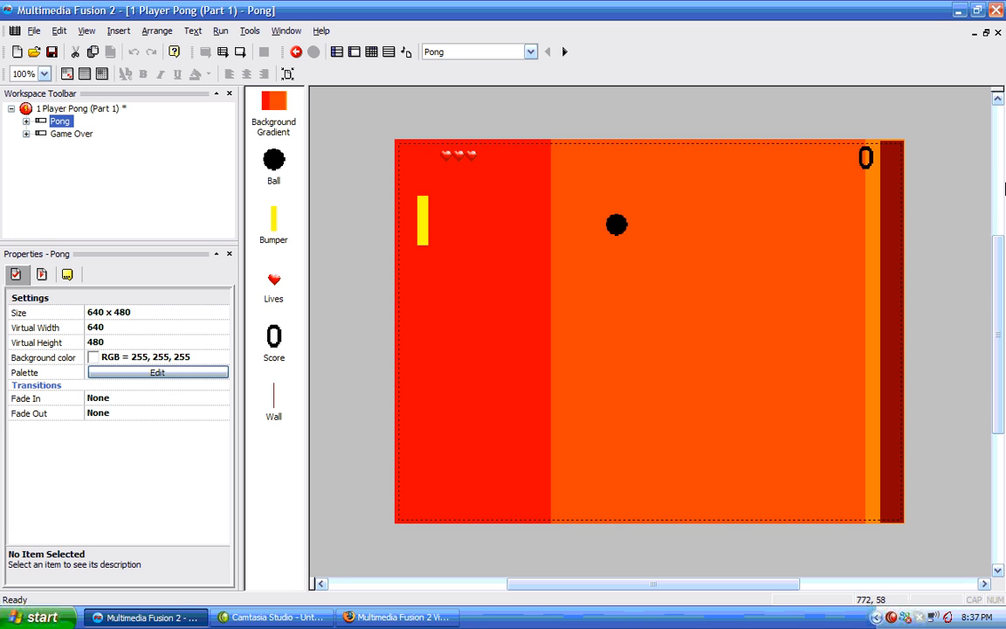
pyautogui.click(864, 162)
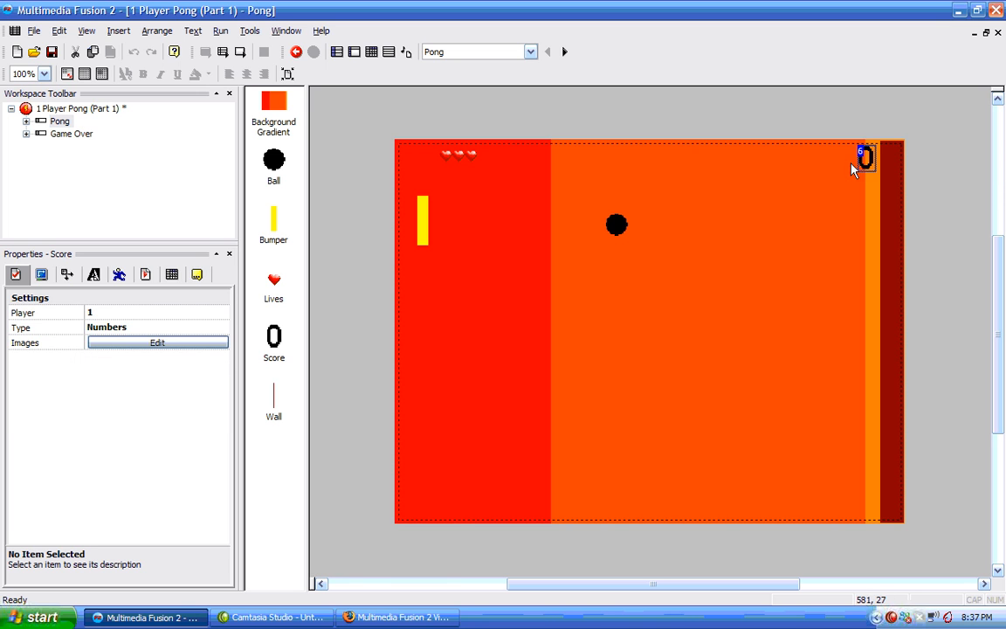
pyautogui.click(681, 106)
pyautogui.click(60, 123)
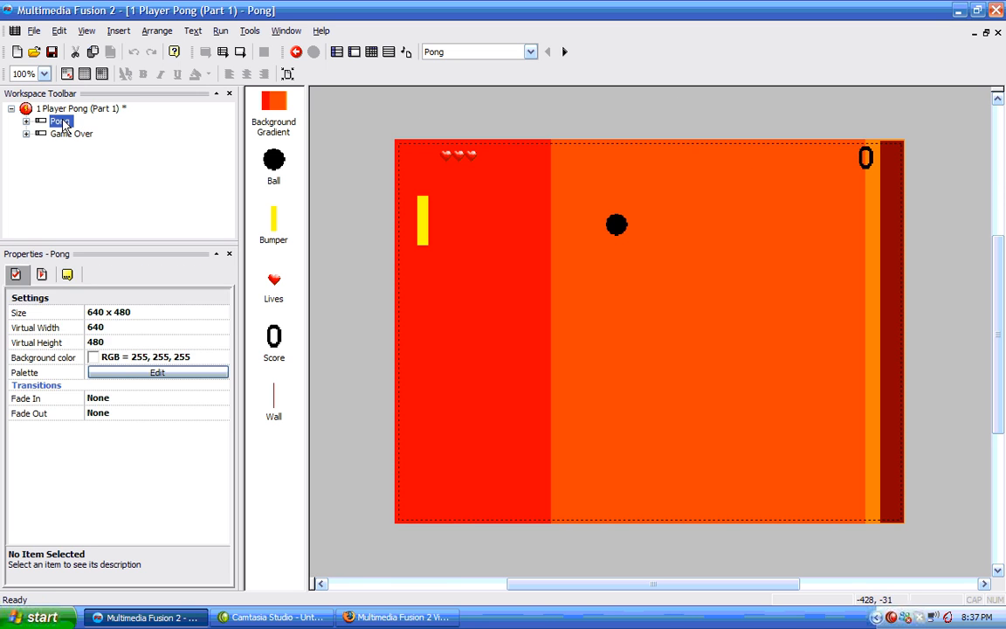
# In the Pong frame's Event Editor, add a timer event that fires every 5/100 of a second.
pyautogui.click(337, 52)
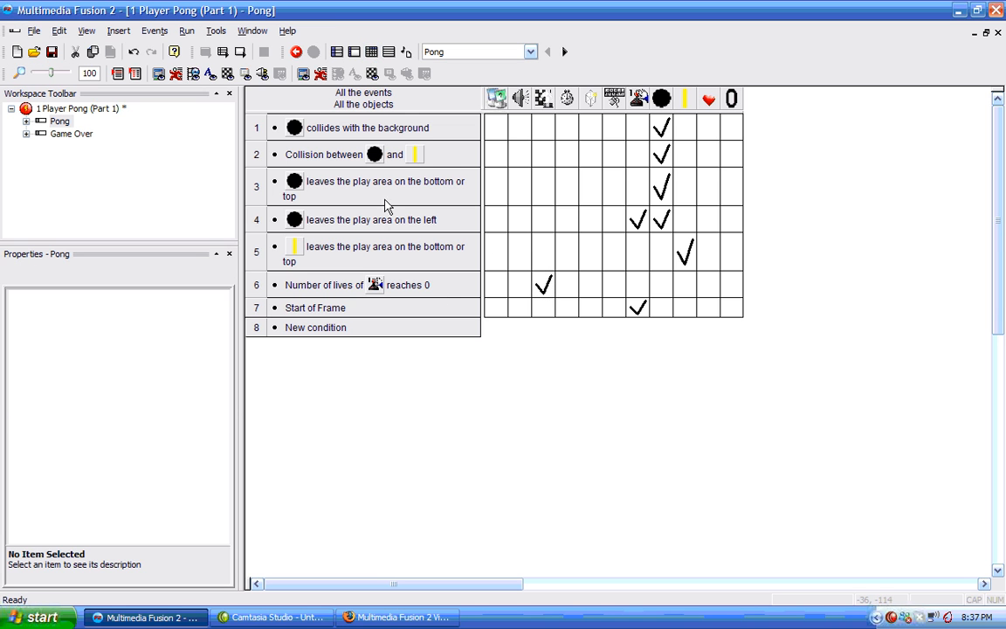
pyautogui.click(330, 328)
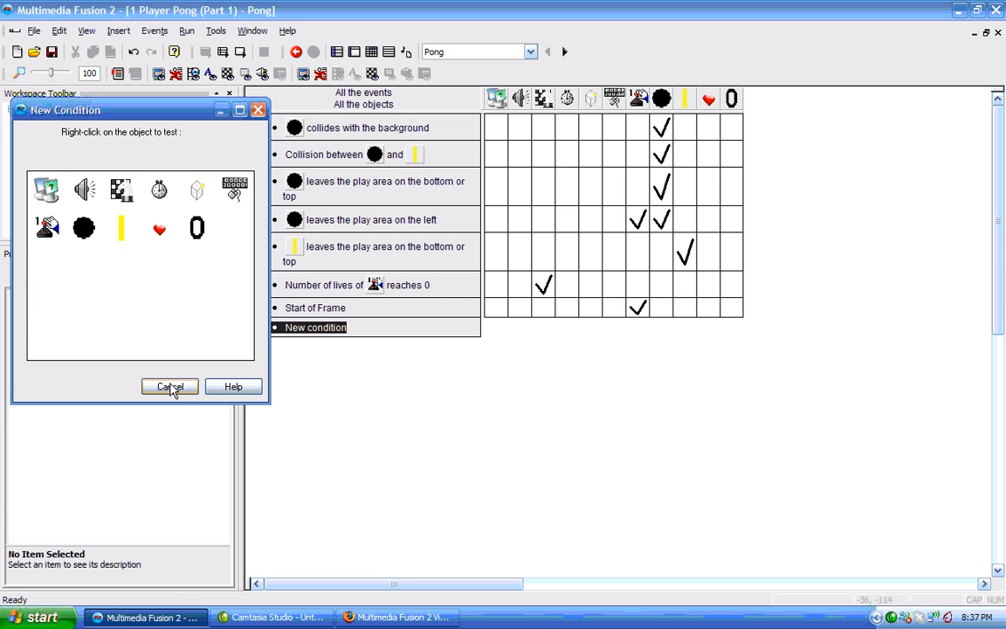
pyautogui.rightClick(166, 192)
pyautogui.click(180, 195)
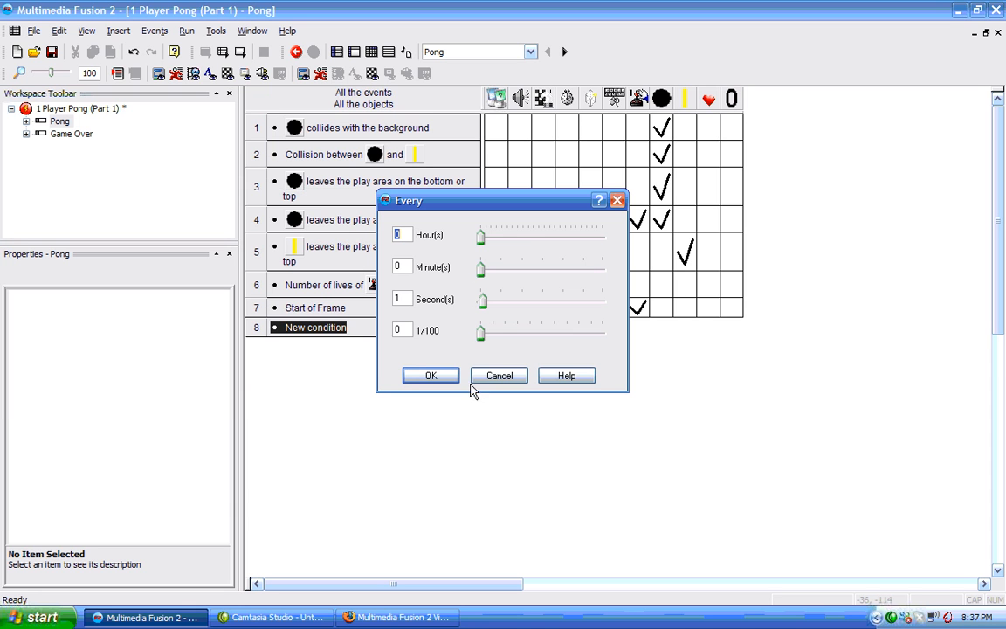
pyautogui.moveTo(483, 301); pyautogui.dragTo(471, 313)
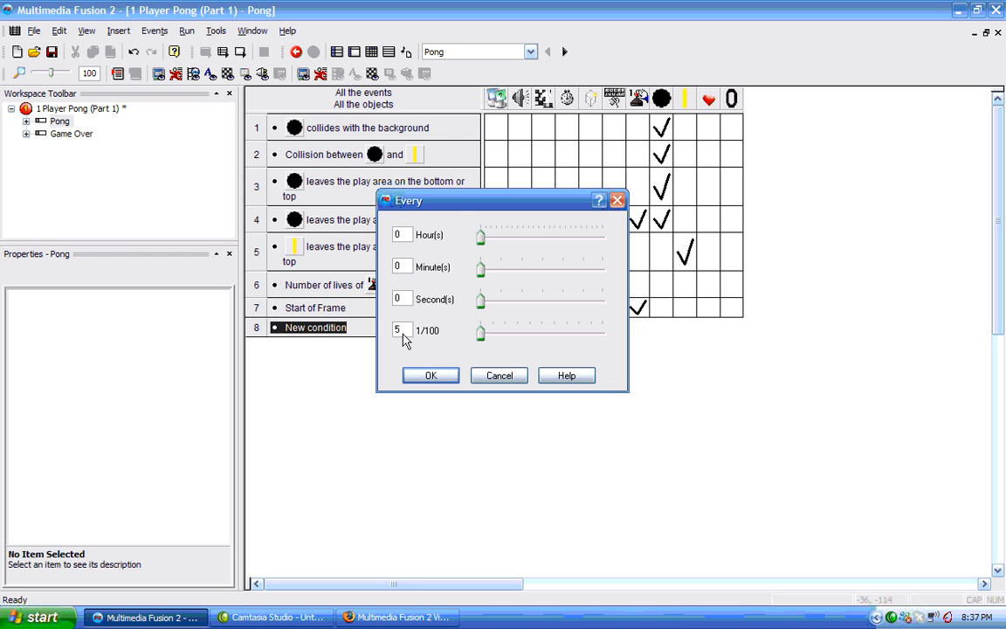
pyautogui.click(432, 377)
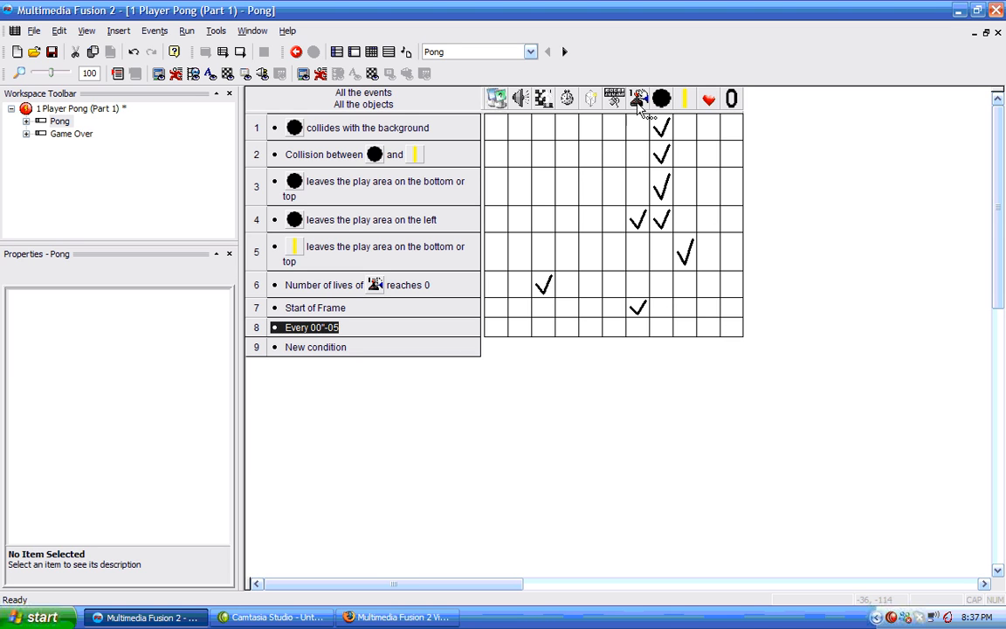
# Make the timer event add 1 to Player 1's score.
pyautogui.click(636, 333)
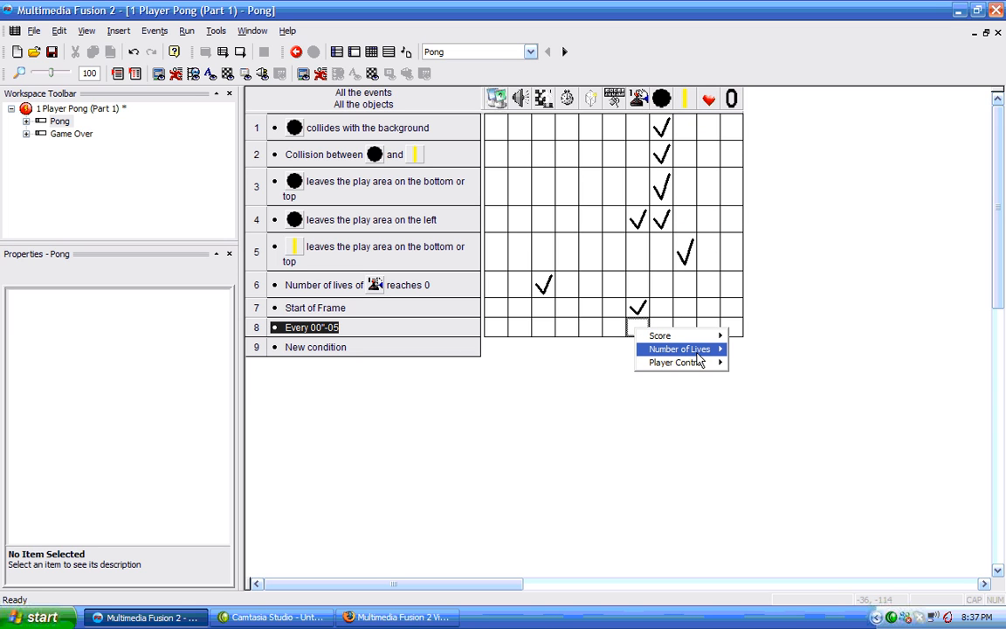
pyautogui.moveTo(714, 350)
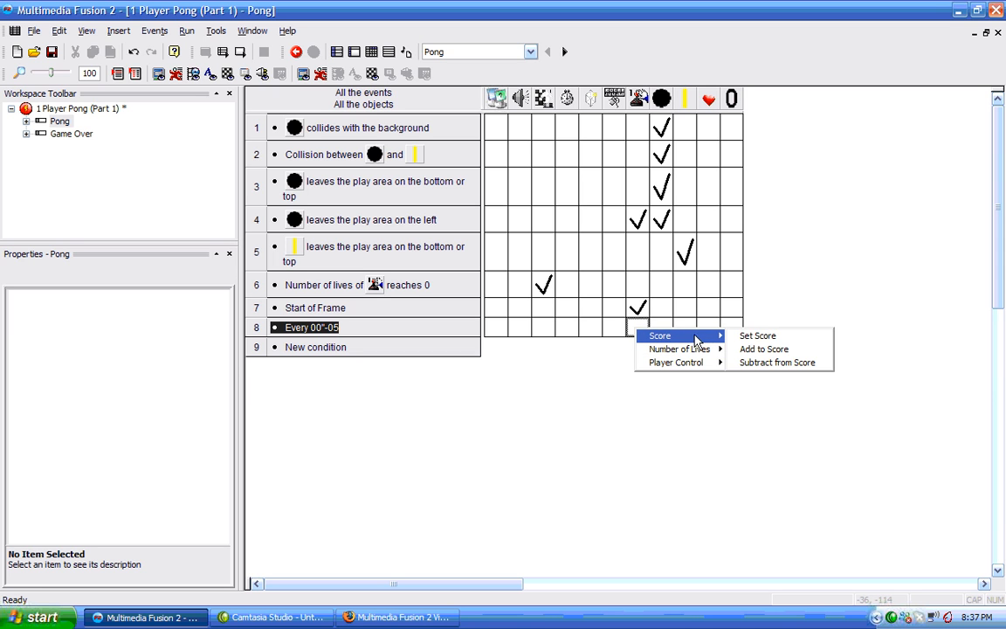
pyautogui.click(752, 350)
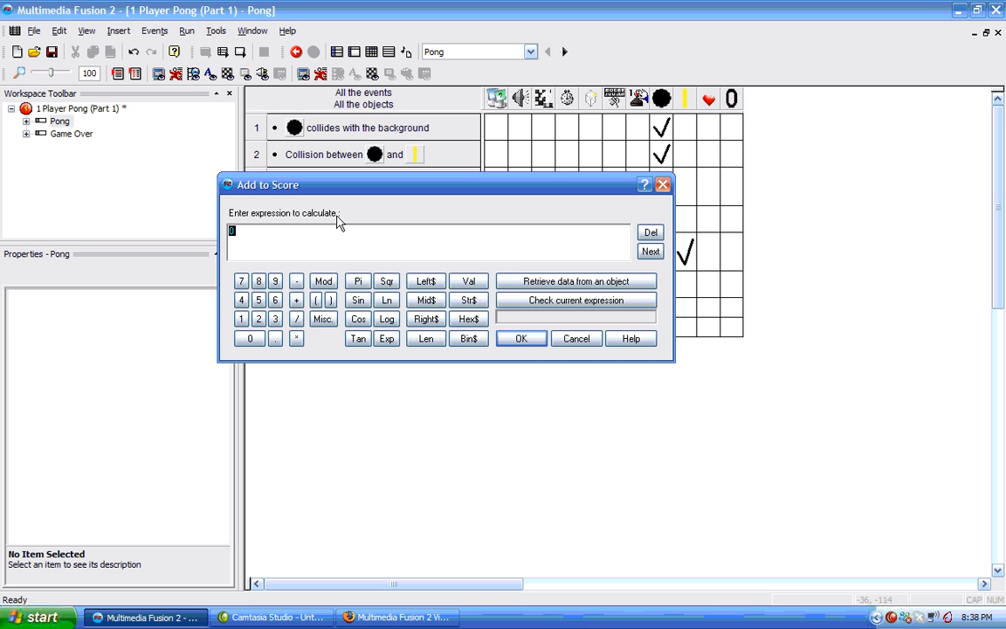
pyautogui.write('1')
pyautogui.click(524, 341)
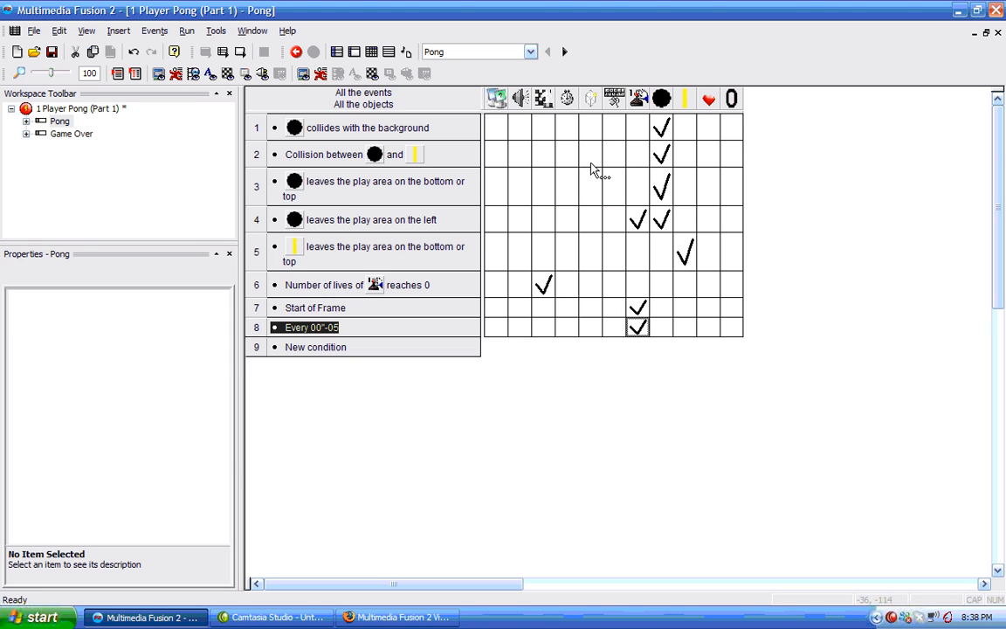
# Run the application to test the rising score, then open the Game Over frame in the editor.
pyautogui.click(186, 33)
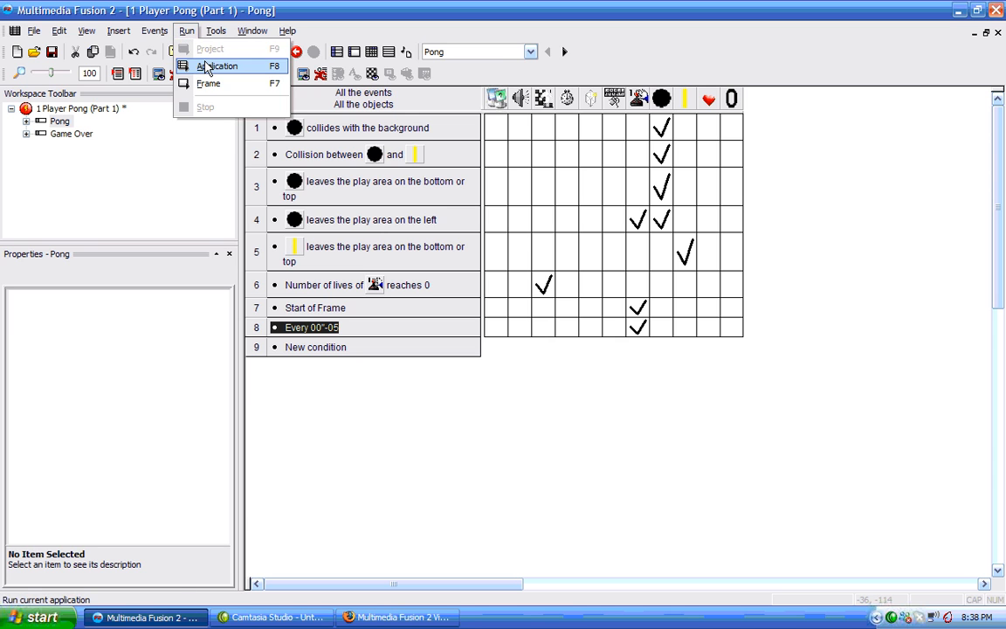
pyautogui.click(207, 68)
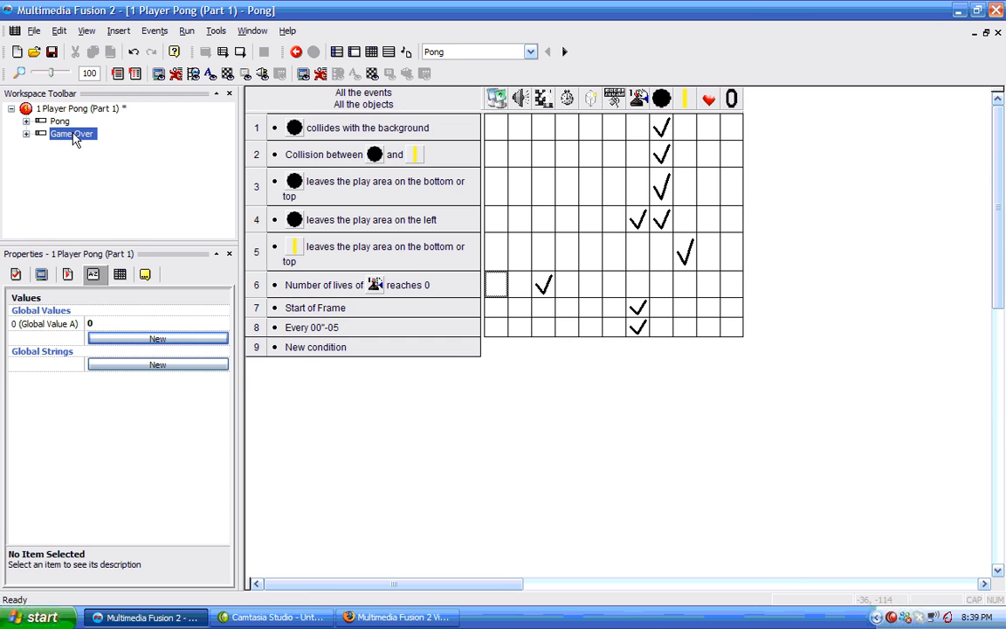
pyautogui.doubleClick(72, 133)
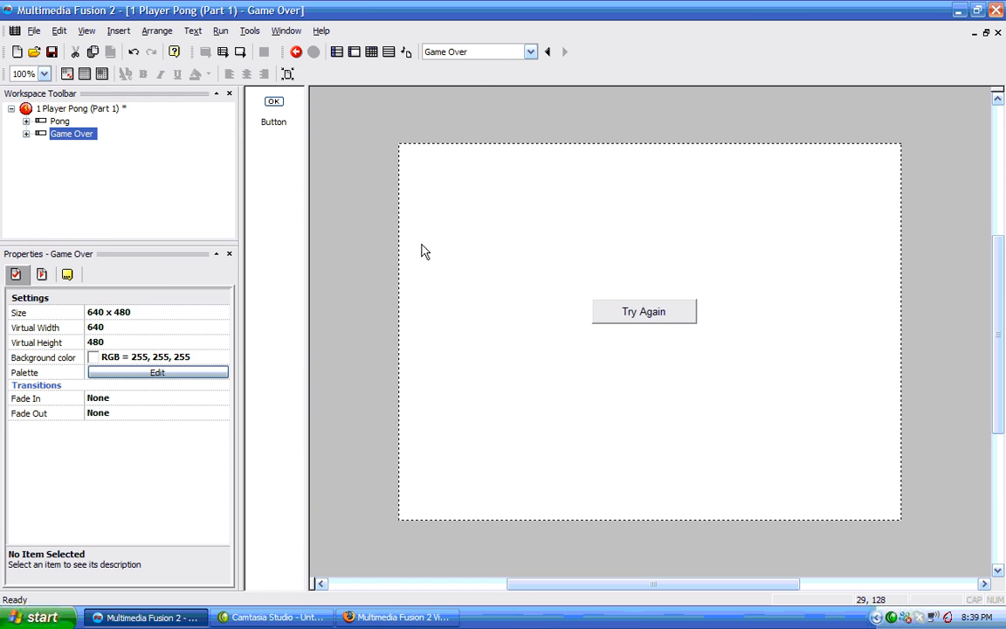
# Insert a Score object from the Games category onto the Game Over frame, sized large above the Try Again button.
pyautogui.click(558, 193)
pyautogui.rightClick(559, 194)
pyautogui.click(603, 213)
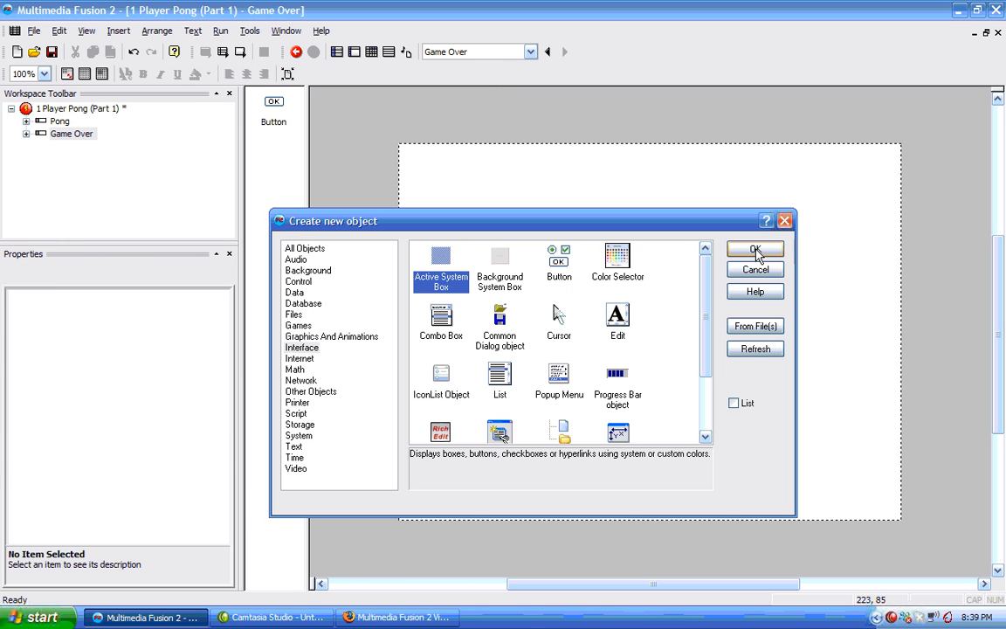
pyautogui.scroll(-3, 683, 334)
pyautogui.scroll(3, 683, 335)
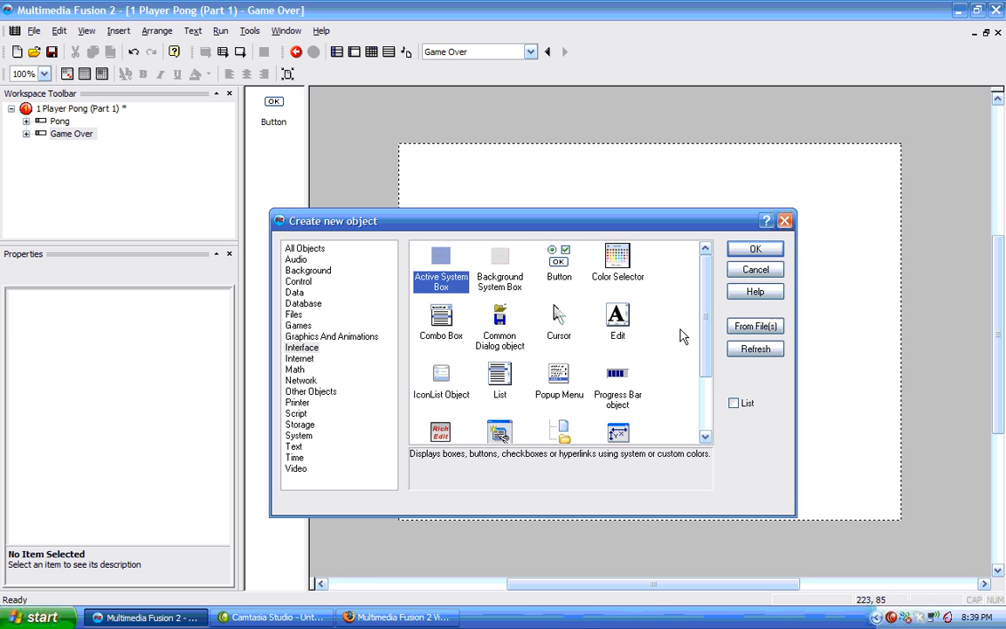
pyautogui.click(298, 325)
pyautogui.click(306, 337)
pyautogui.click(295, 315)
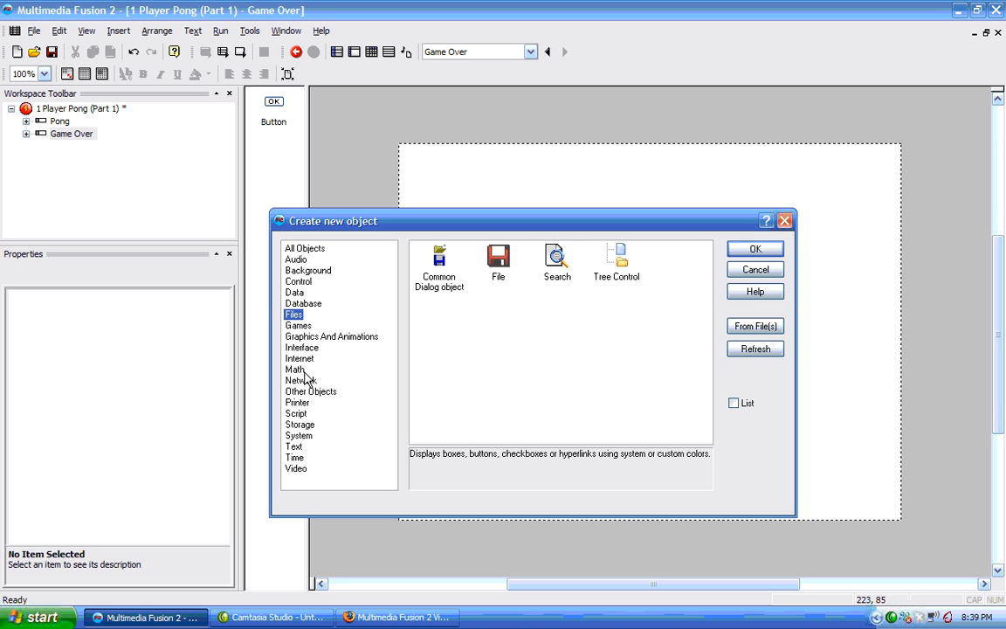
pyautogui.click(300, 325)
pyautogui.doubleClick(439, 377)
pyautogui.click(584, 141)
pyautogui.moveTo(589, 150); pyautogui.dragTo(698, 249)
pyautogui.click(714, 271)
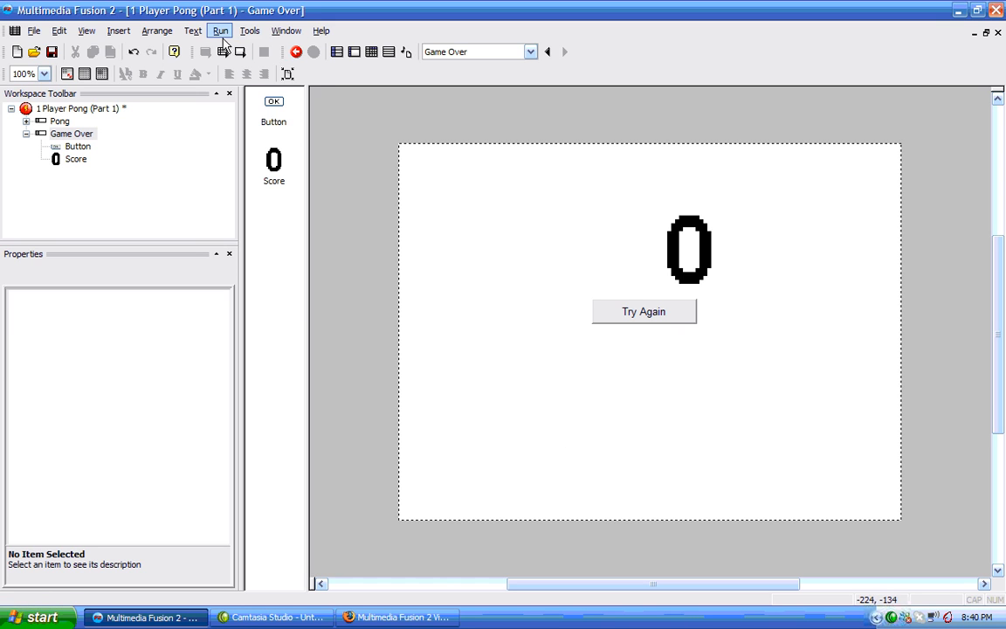
# Run the application, play with the paddle until the Game Over frame shows the score, then close the game window.
pyautogui.click(220, 32)
pyautogui.click(238, 72)
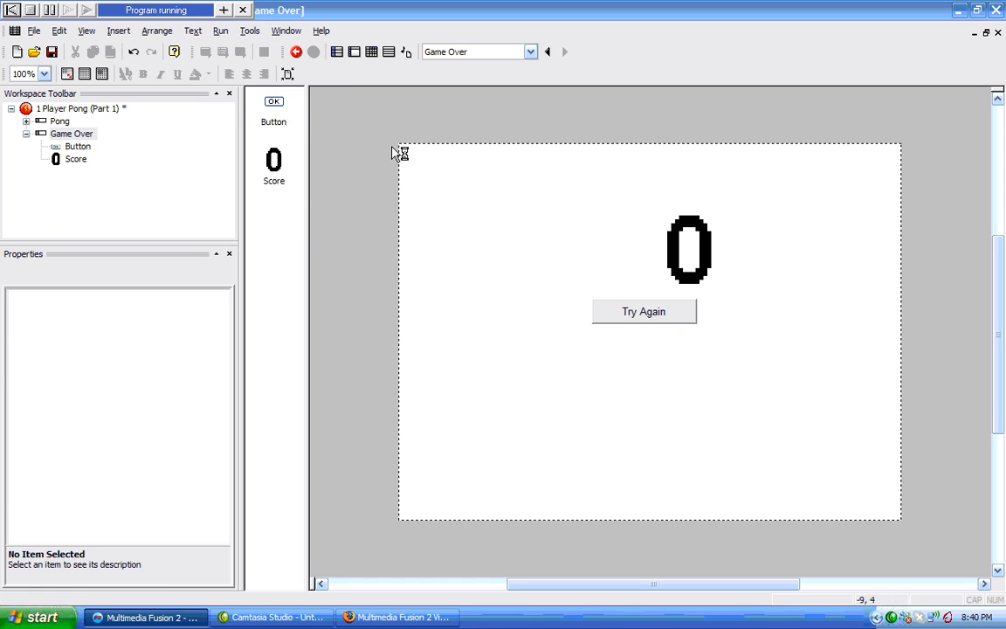
pyautogui.press('Down')
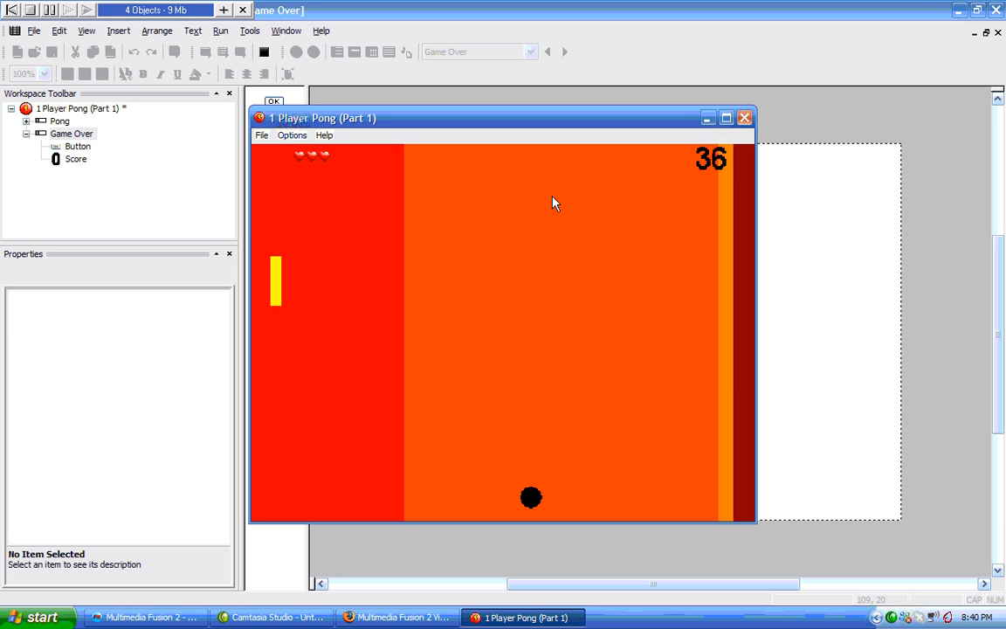
pyautogui.press('Up')
pyautogui.press('Down')
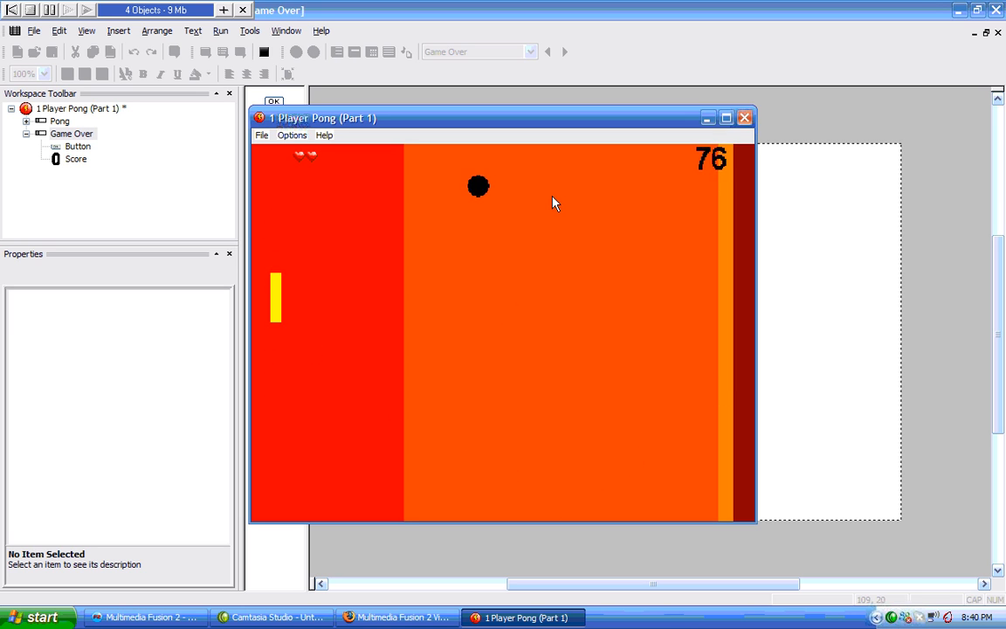
pyautogui.press('Up')
pyautogui.press('Down')
pyautogui.press('Down')
pyautogui.press('Up')
pyautogui.press('Down')
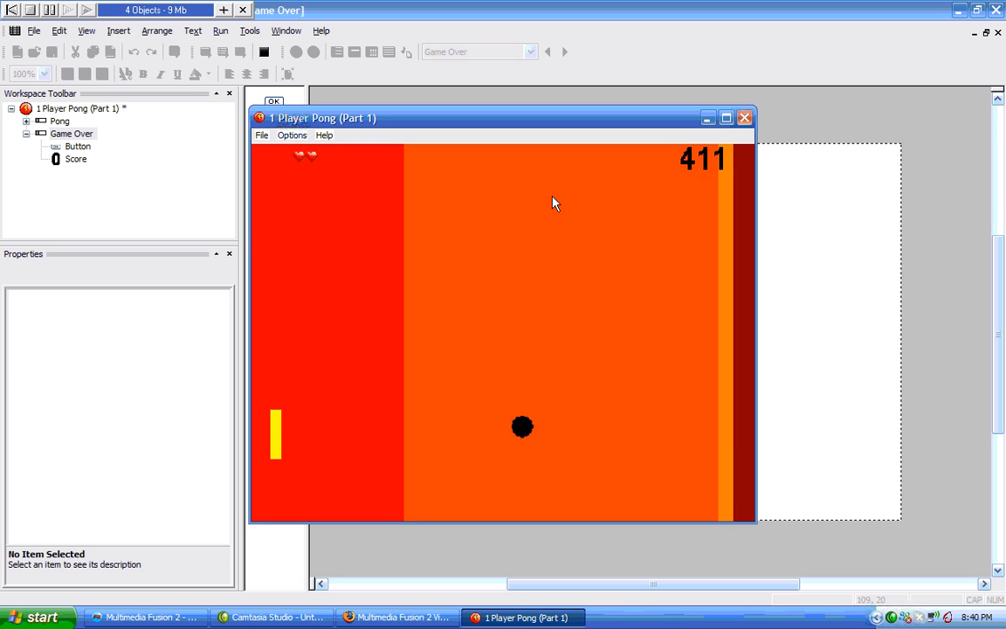
pyautogui.press('Up')
pyautogui.press('Up')
pyautogui.press('Down')
pyautogui.press('Up')
pyautogui.press('Up')
pyautogui.press('Down')
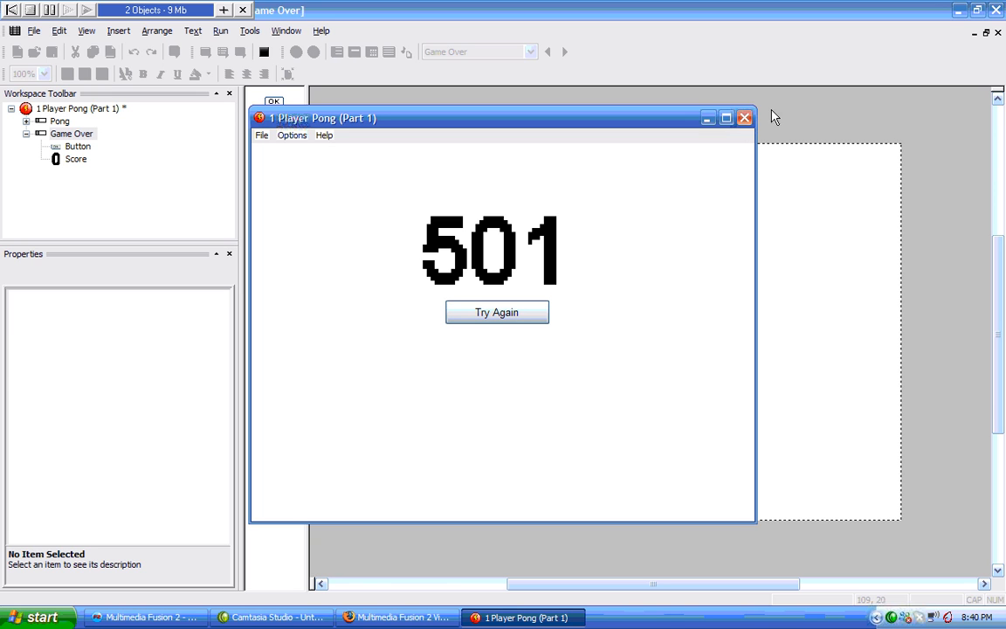
pyautogui.click(745, 118)
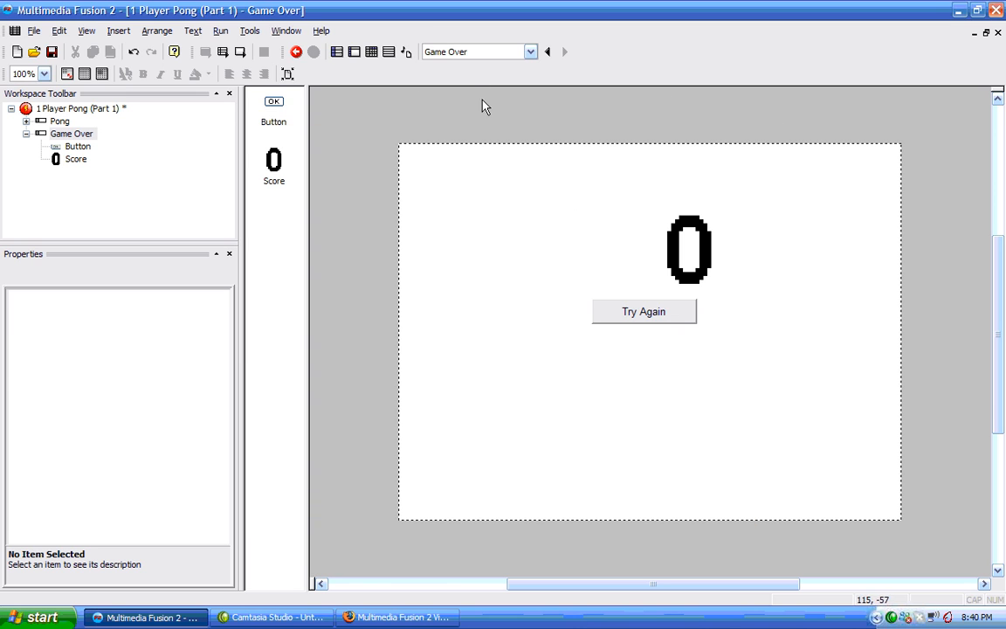